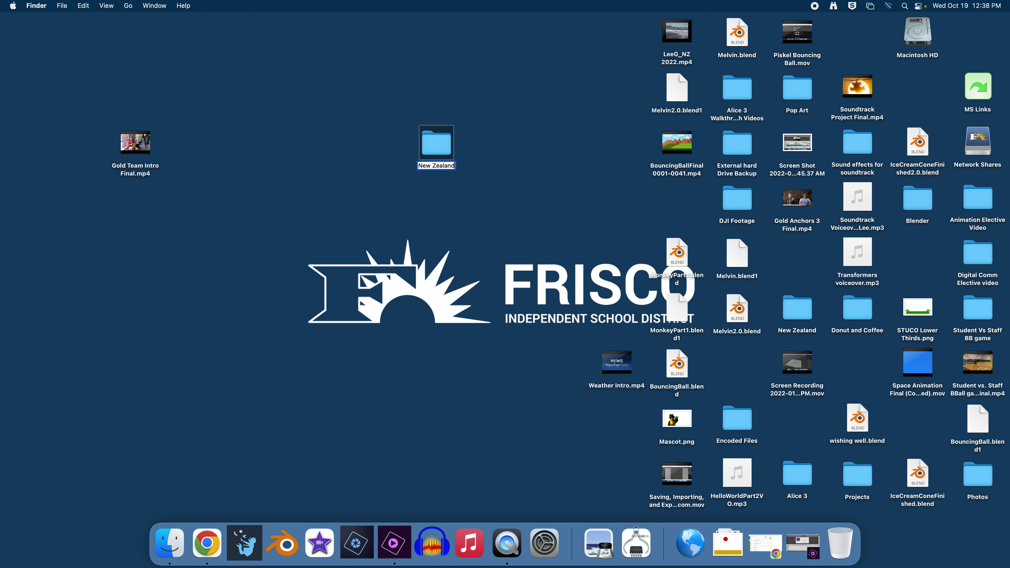
Step: Dismiss the name-already-taken alert and move the duplicate untitled folder to the Trash
{"action": "left_click", "coordinate": [500, 230]}
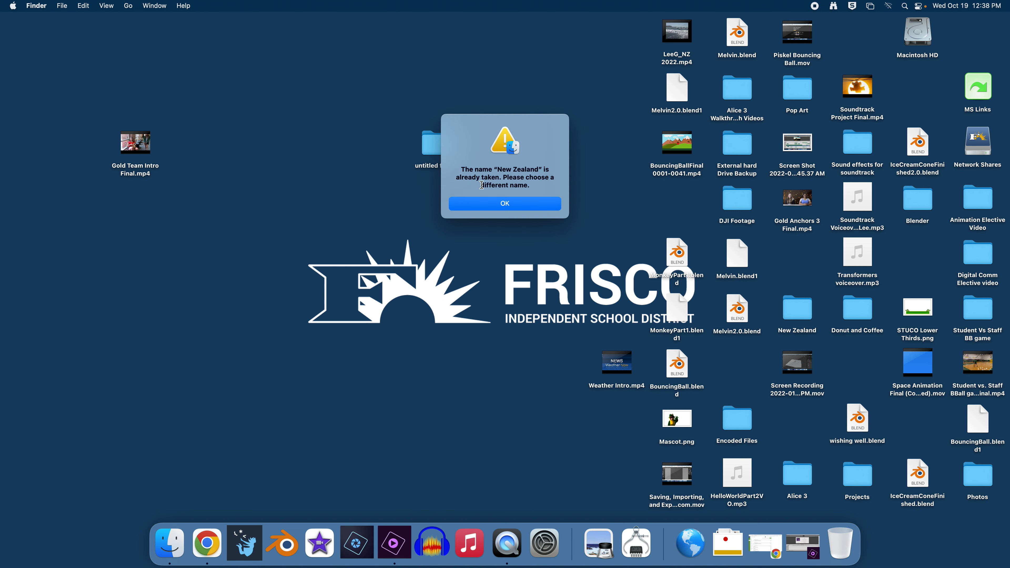
{"action": "left_click", "coordinate": [504, 204]}
{"action": "right_click", "coordinate": [436, 148]}
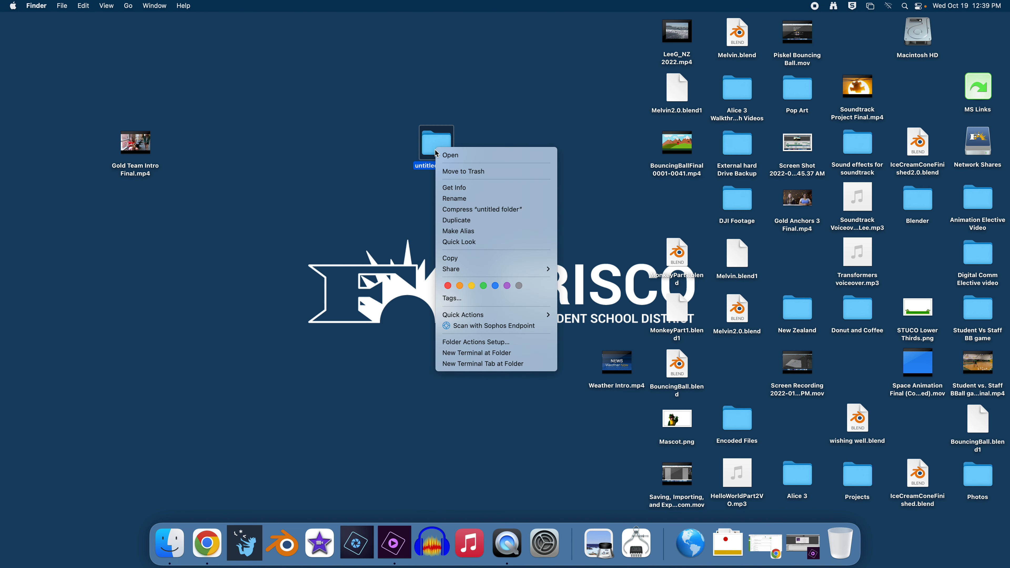
{"action": "left_click", "coordinate": [461, 171]}
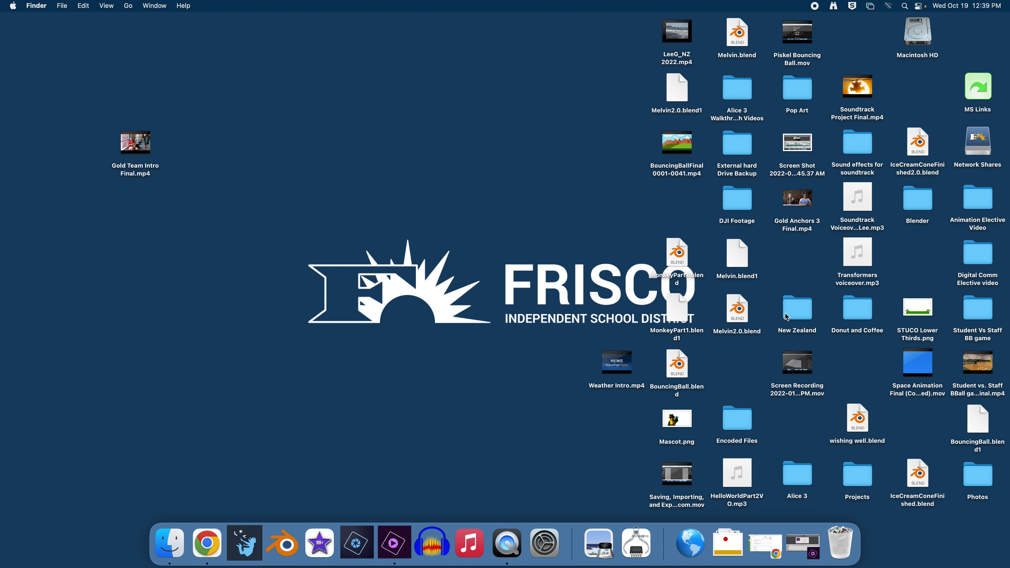
Step: Drag the New Zealand folder into open desktop space and check its fifteen clips
{"action": "left_click_drag", "start_coordinate": [792, 309], "coordinate": [432, 147]}
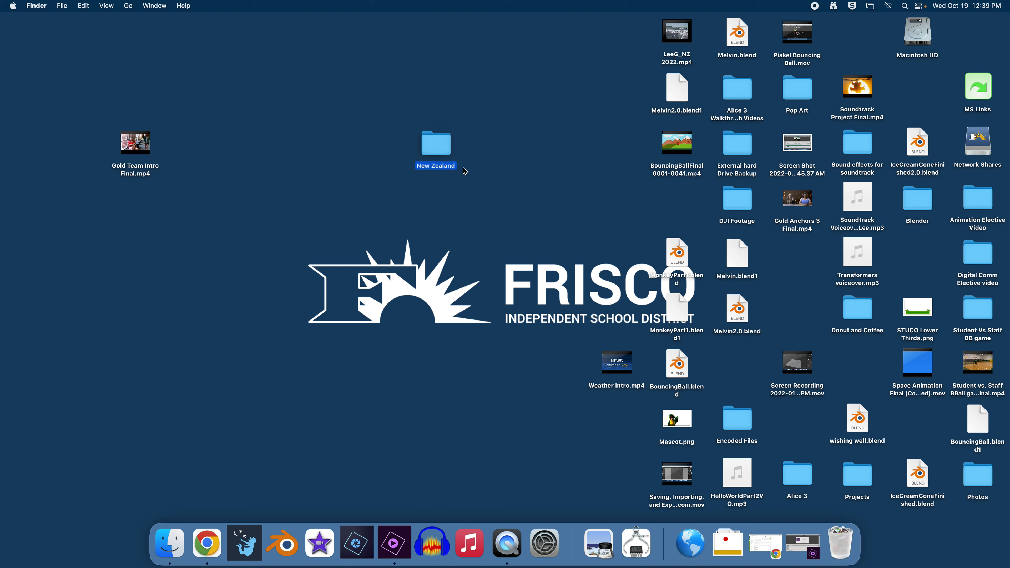
{"action": "double_click", "coordinate": [439, 151]}
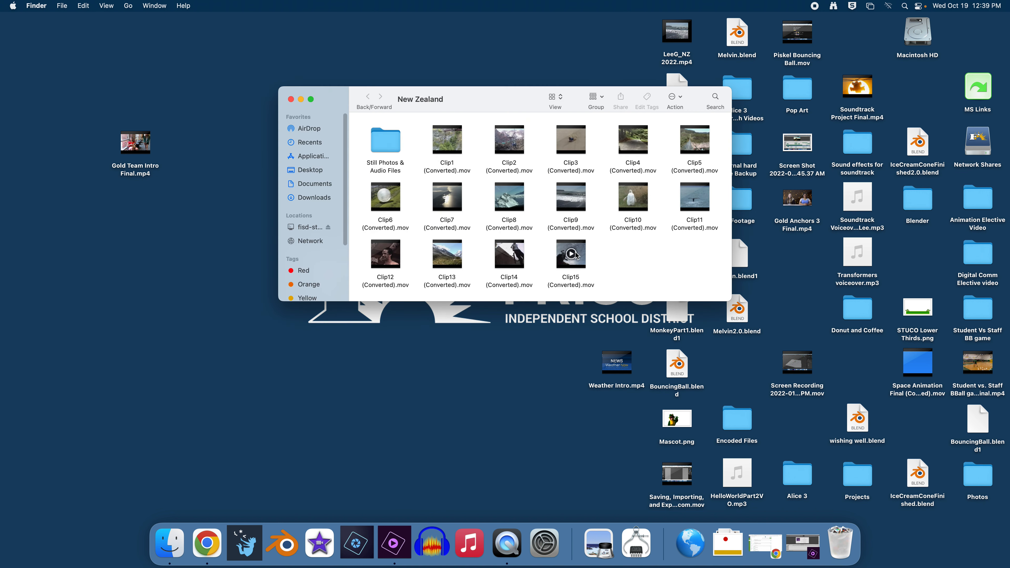
{"action": "left_click", "coordinate": [290, 100]}
{"action": "left_click", "coordinate": [380, 158]}
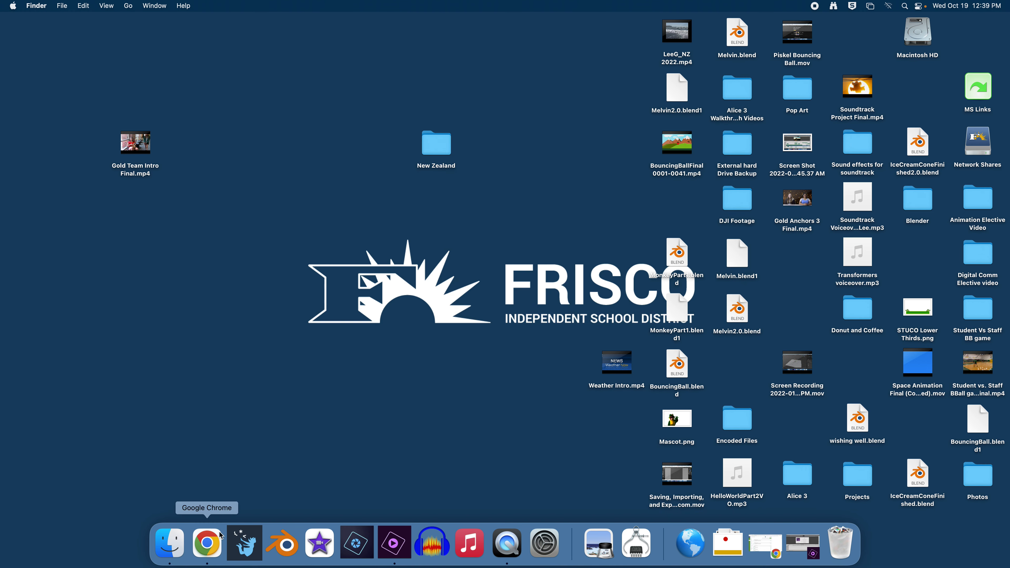
Step: In Canvas, open the Intro to Adobe Premiere 2020 assignment and follow its New Zealand Media Files link
{"action": "left_click", "coordinate": [765, 543]}
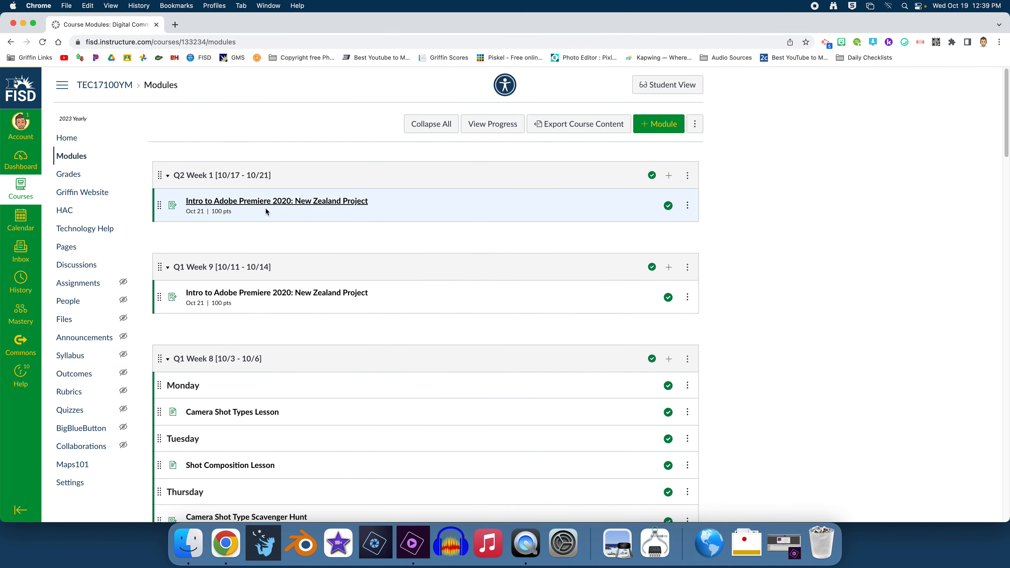
{"action": "left_click", "coordinate": [255, 212]}
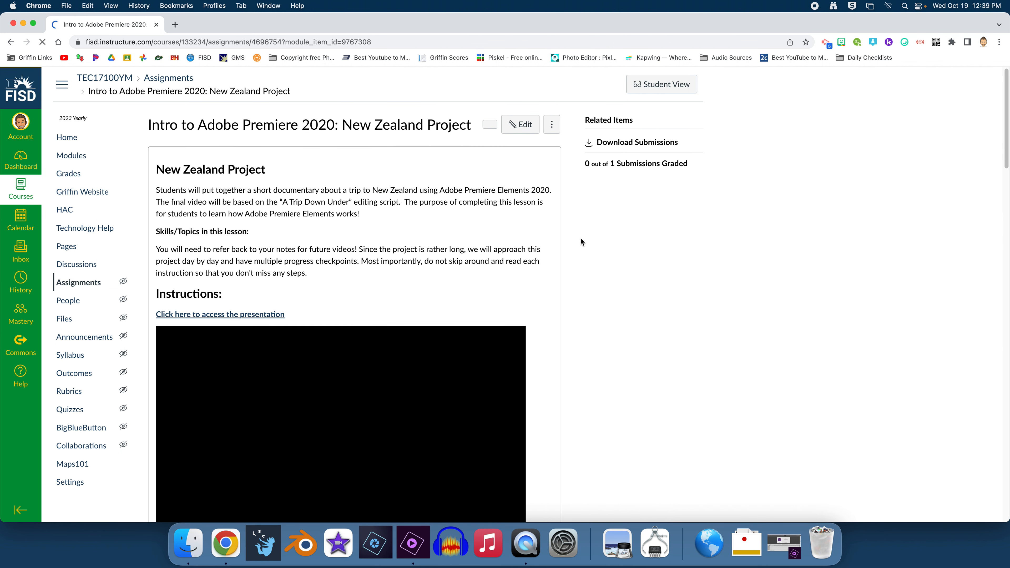
{"action": "scroll", "coordinate": [581, 241], "scroll_direction": "down", "scroll_amount": 7}
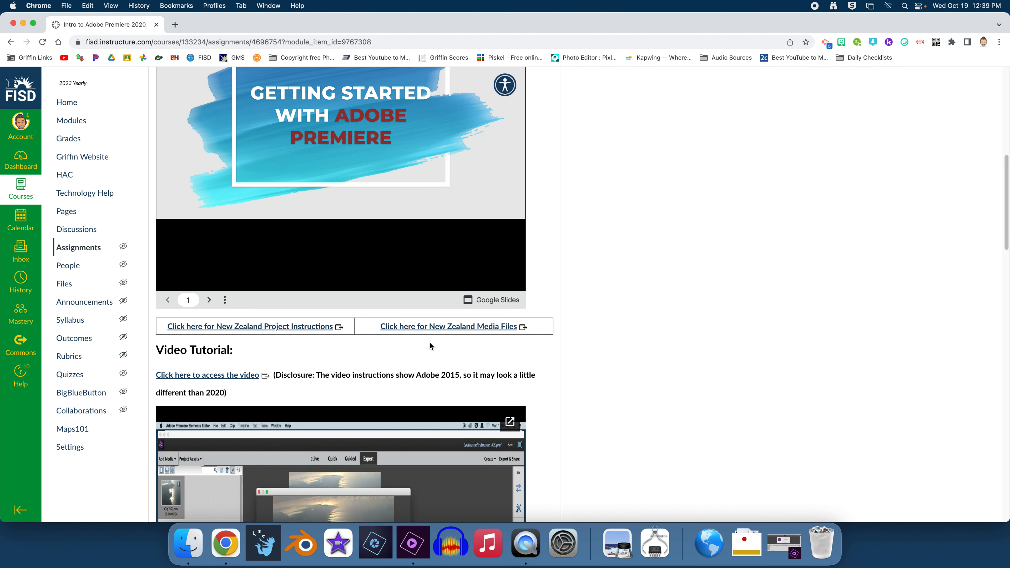
{"action": "left_click", "coordinate": [445, 330]}
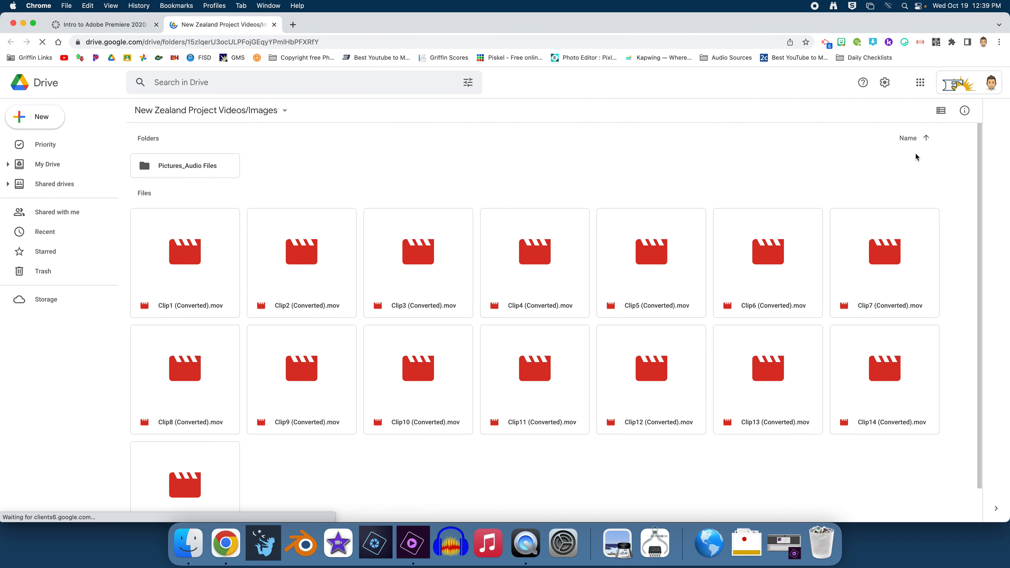
Step: Try list and grid layouts in Drive, then select all sixteen items starting from Clip1
{"action": "left_click", "coordinate": [941, 112]}
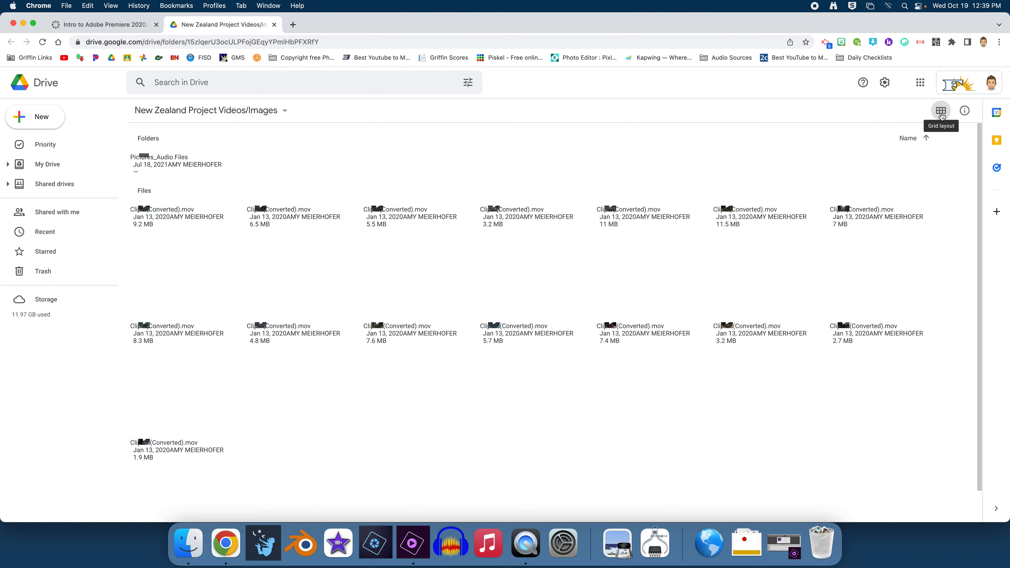
{"action": "left_click", "coordinate": [941, 112]}
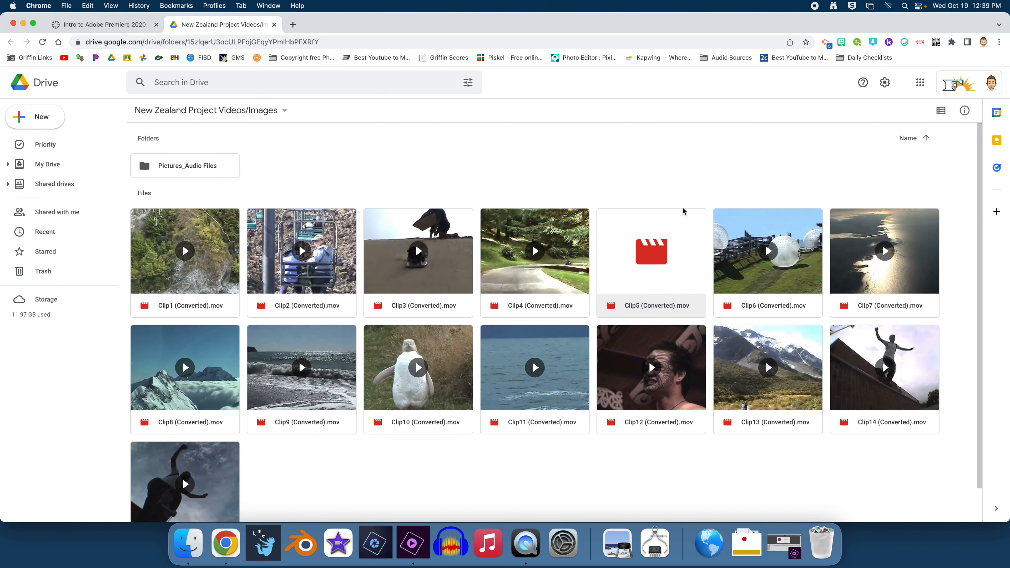
{"action": "left_click", "coordinate": [940, 111]}
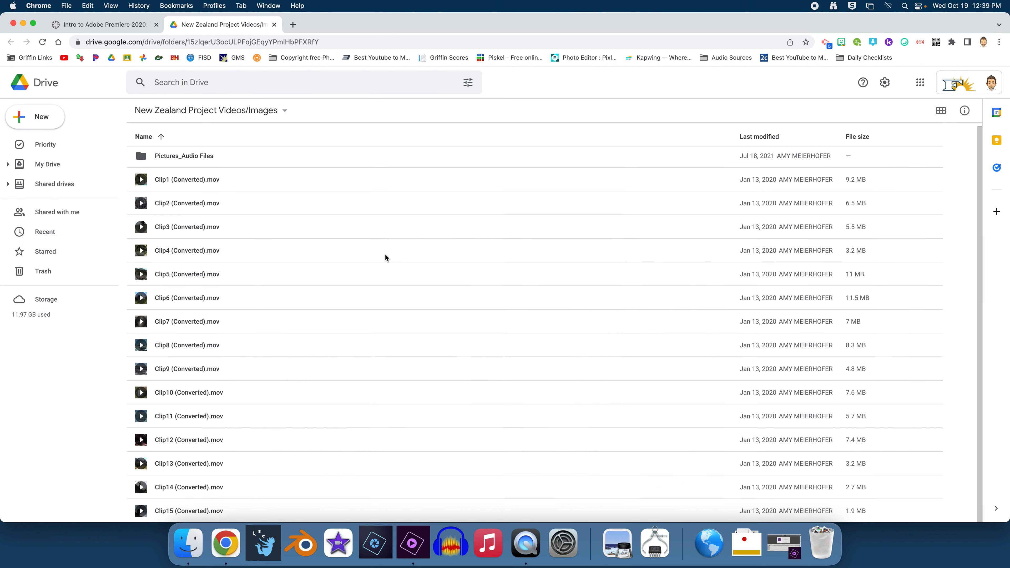
{"action": "left_click", "coordinate": [941, 112]}
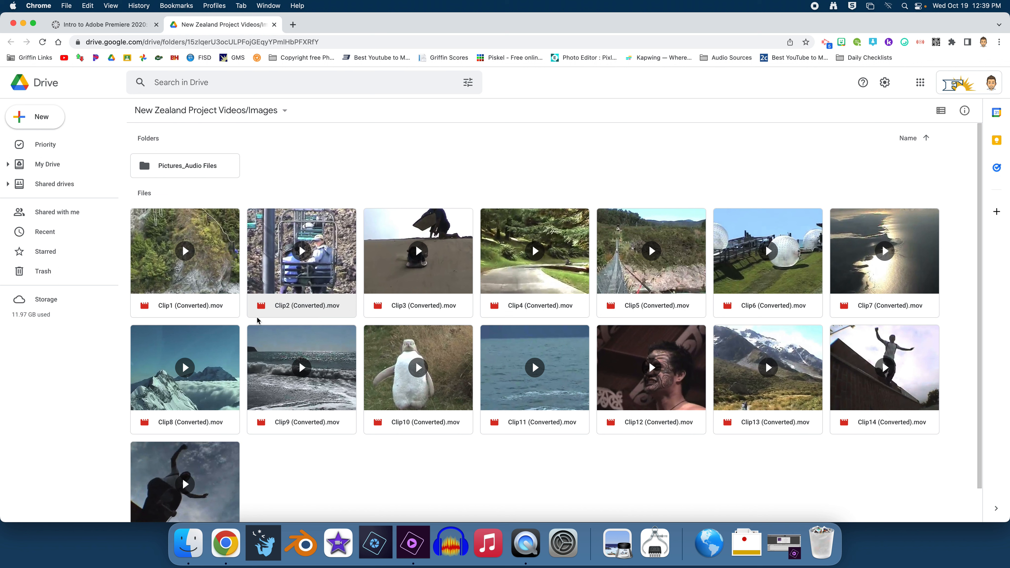
{"action": "left_click", "coordinate": [218, 290]}
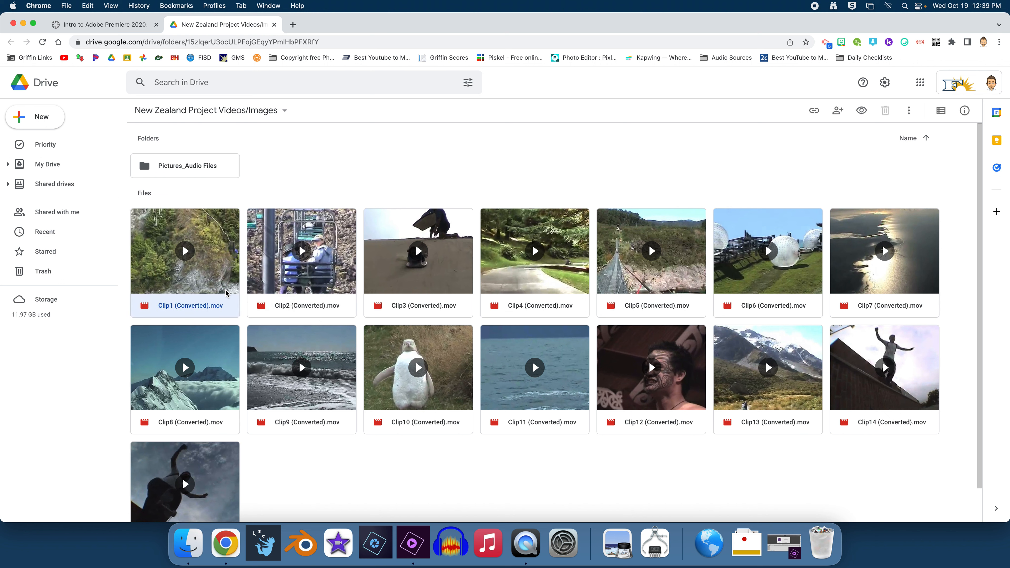
{"action": "key", "text": "super+a"}
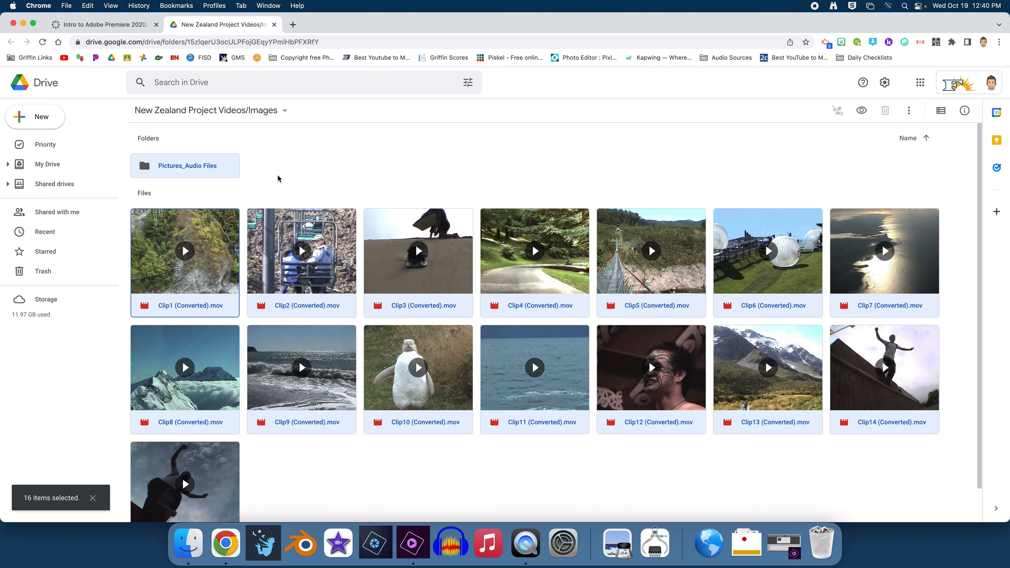
{"action": "double_click", "coordinate": [186, 169]}
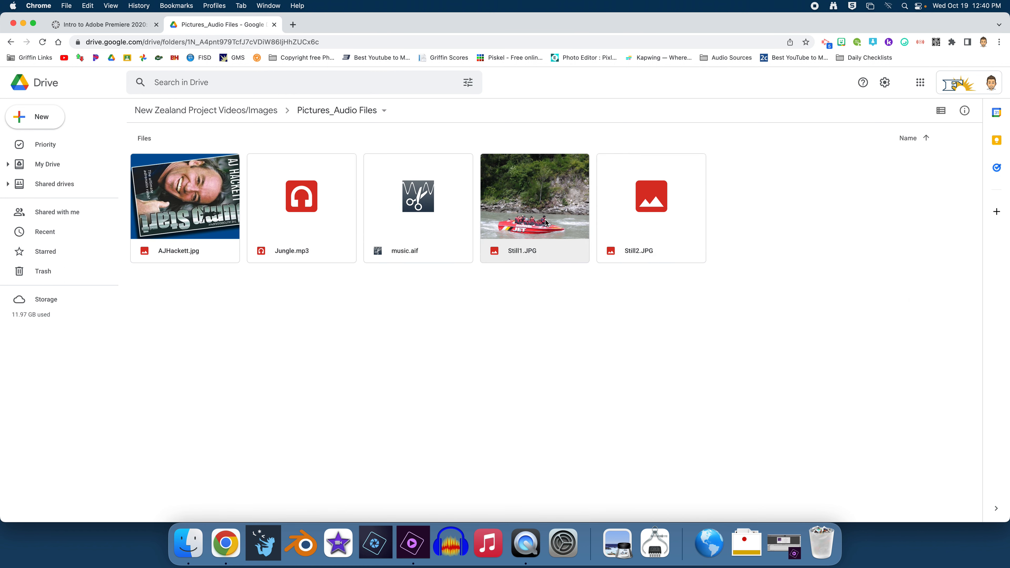
{"action": "left_click", "coordinate": [254, 112]}
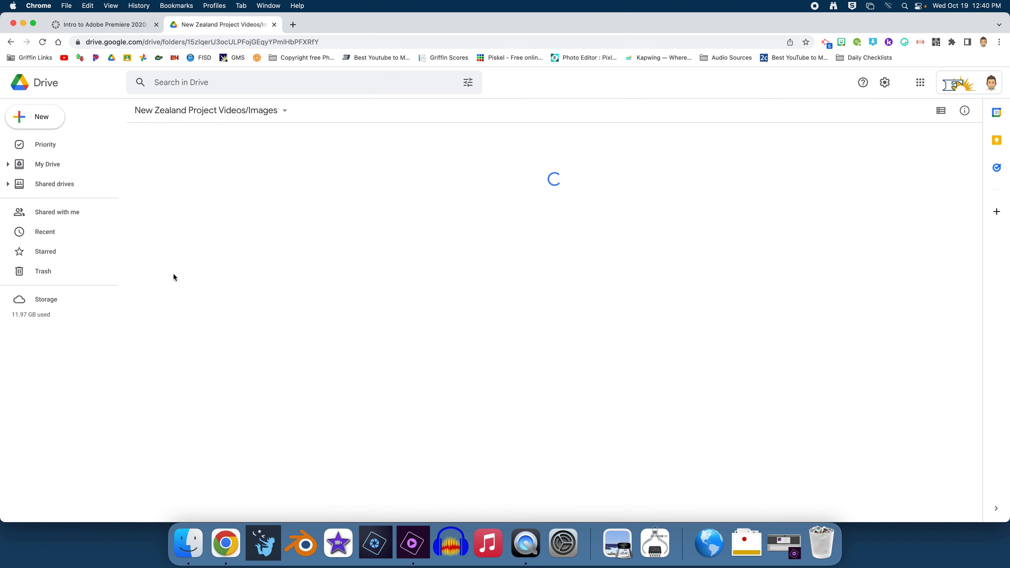
{"action": "left_click", "coordinate": [218, 276]}
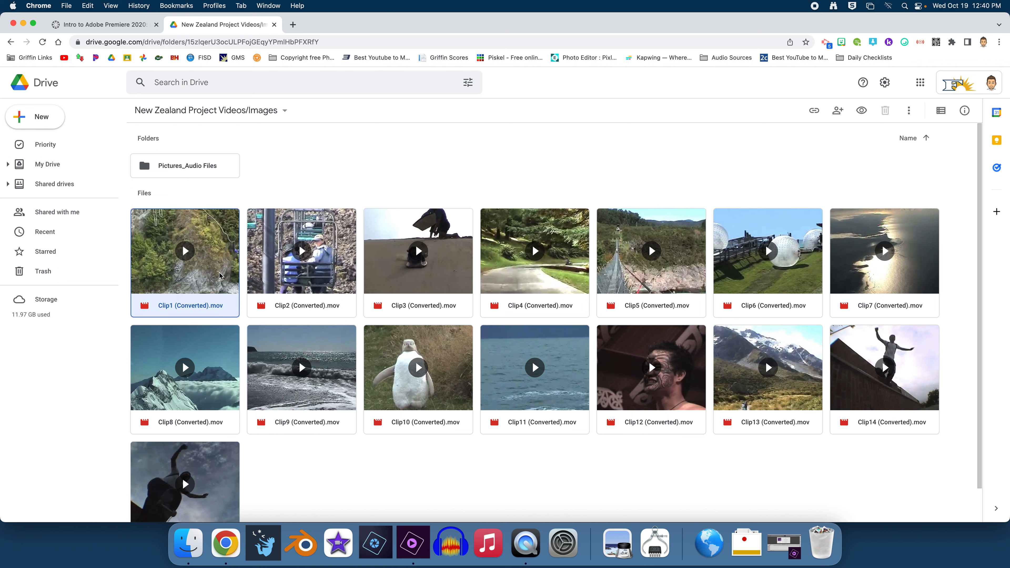
{"action": "key", "text": "super+a"}
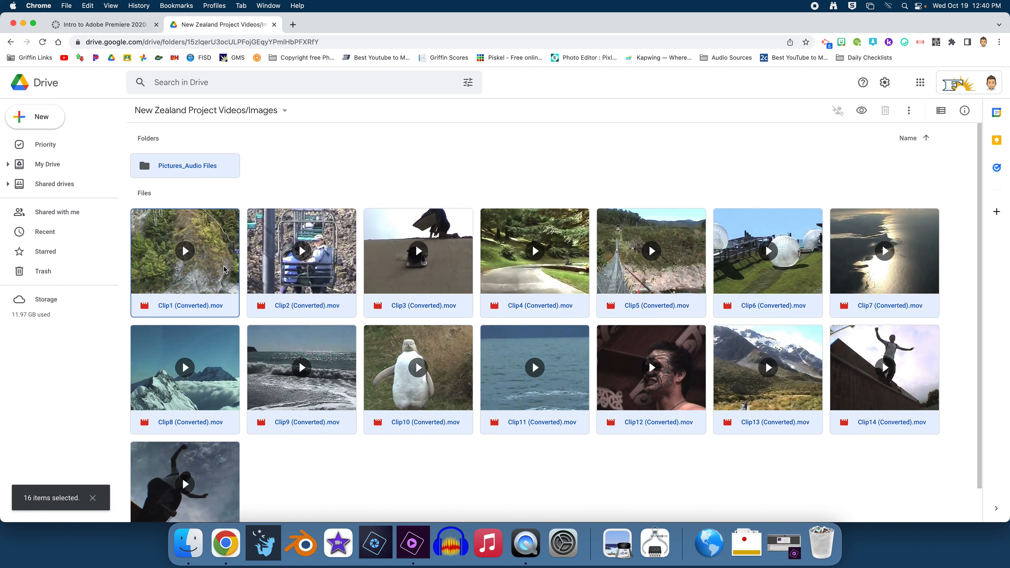
{"action": "right_click", "coordinate": [224, 269]}
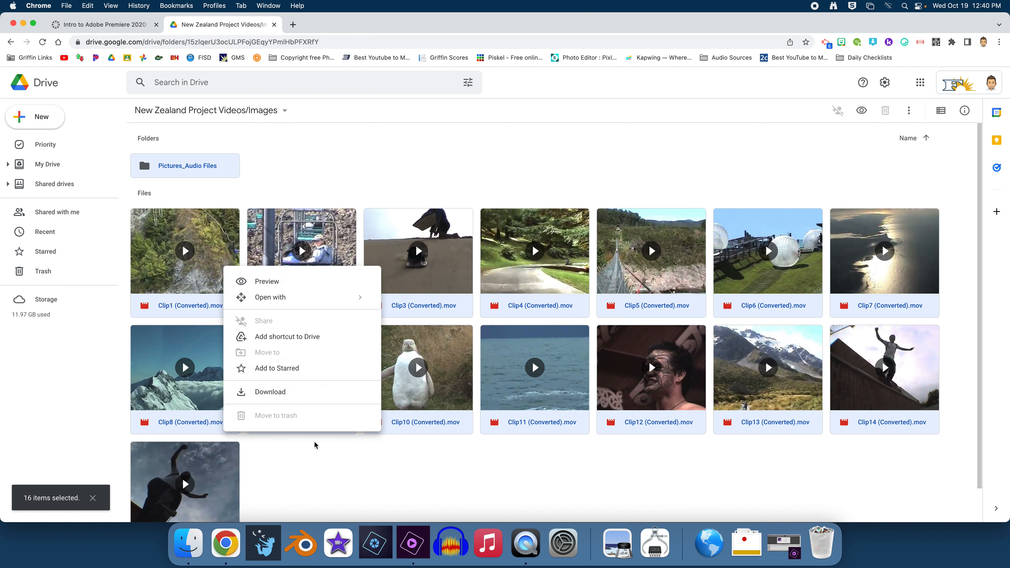
{"action": "left_click", "coordinate": [342, 479]}
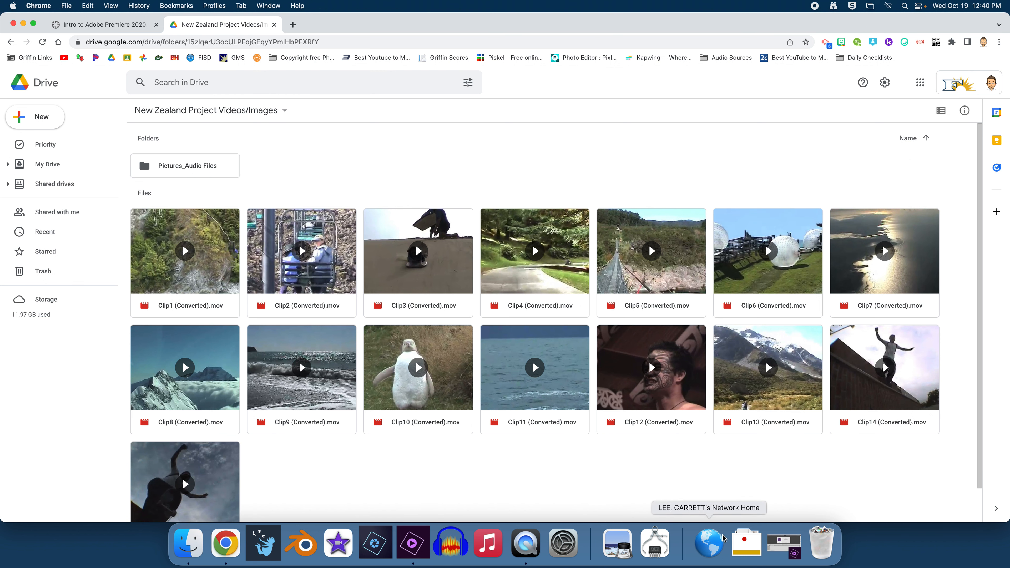
{"action": "left_click", "coordinate": [746, 543]}
{"action": "left_click", "coordinate": [807, 124]}
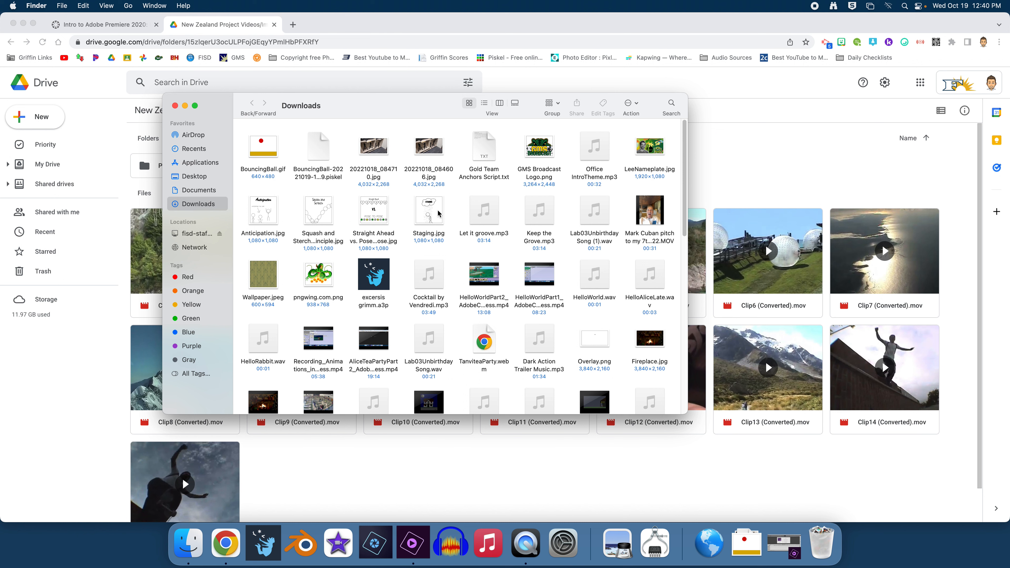
{"action": "scroll", "coordinate": [472, 215], "scroll_direction": "down", "scroll_amount": 8}
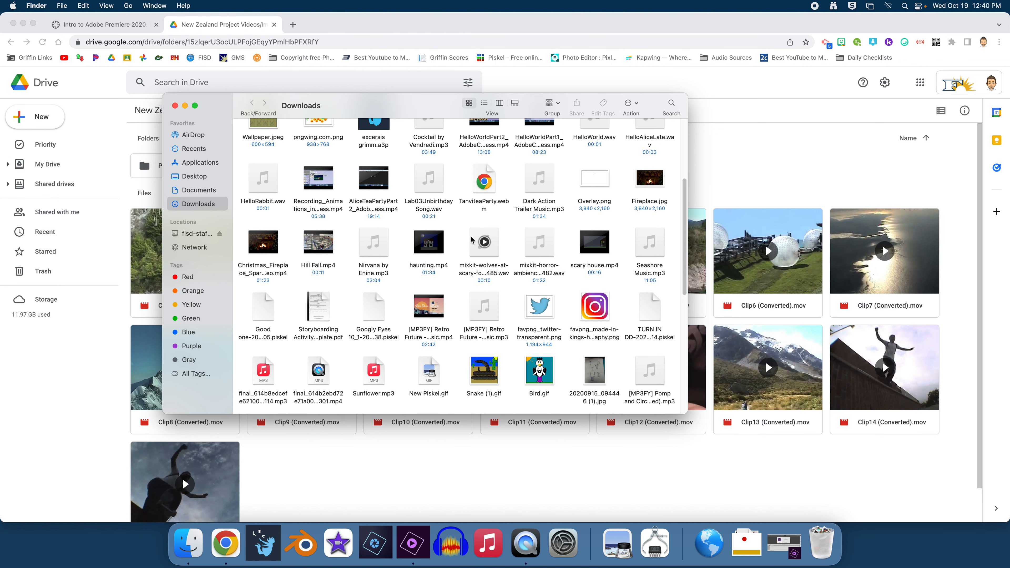
{"action": "scroll", "coordinate": [477, 255], "scroll_direction": "down", "scroll_amount": 6}
{"action": "scroll", "coordinate": [499, 305], "scroll_direction": "down", "scroll_amount": 6}
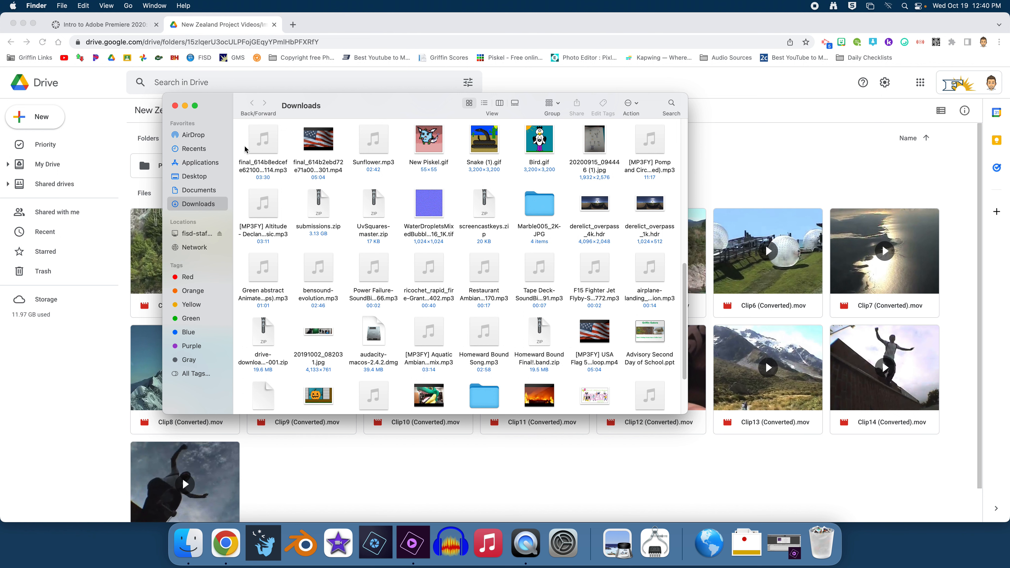
{"action": "left_click", "coordinate": [177, 107]}
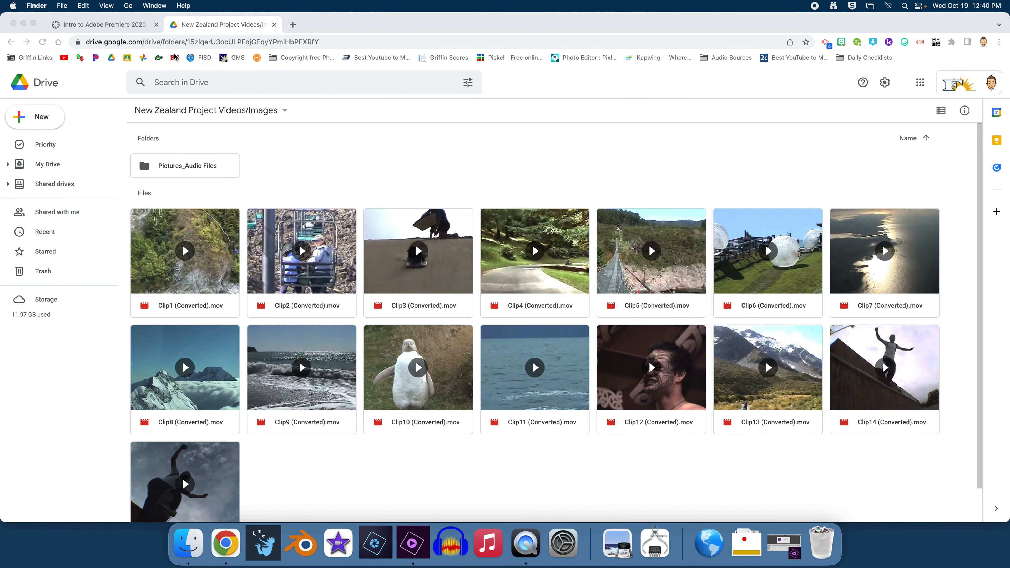
Step: Close the Google Drive tab and Chrome window, then open the desktop New Zealand folder
{"action": "left_click", "coordinate": [274, 25]}
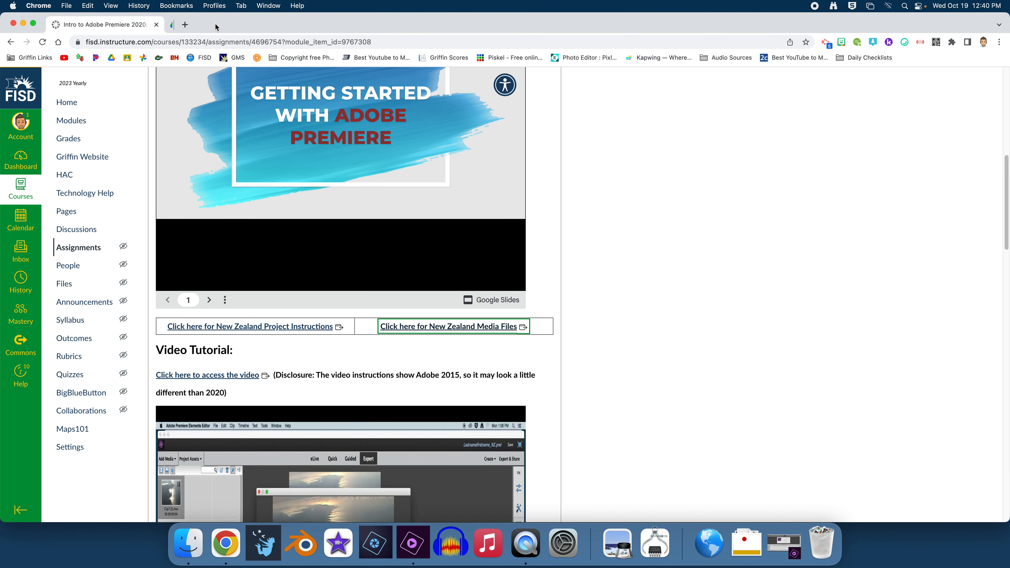
{"action": "left_click", "coordinate": [13, 24]}
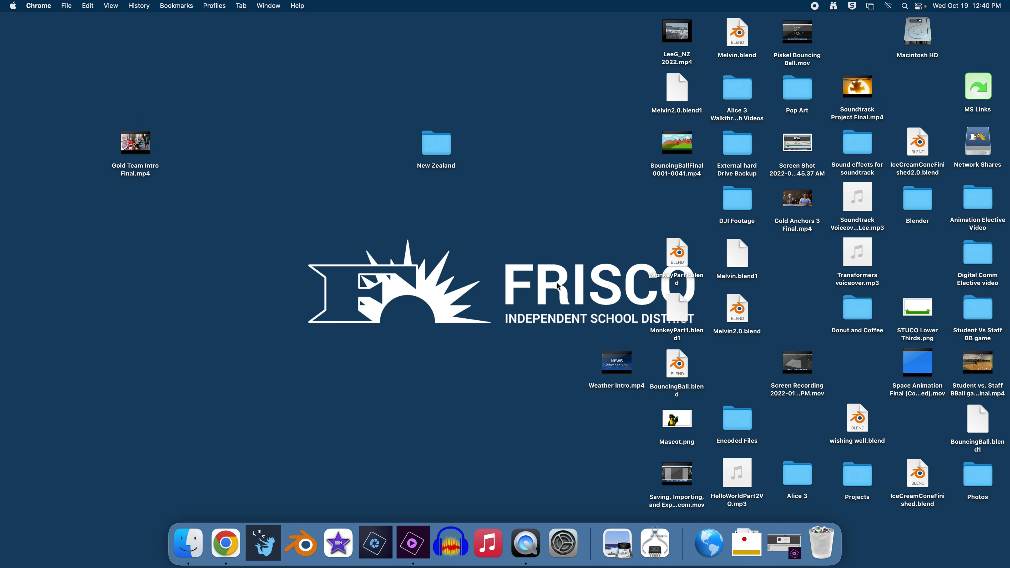
{"action": "double_click", "coordinate": [437, 148]}
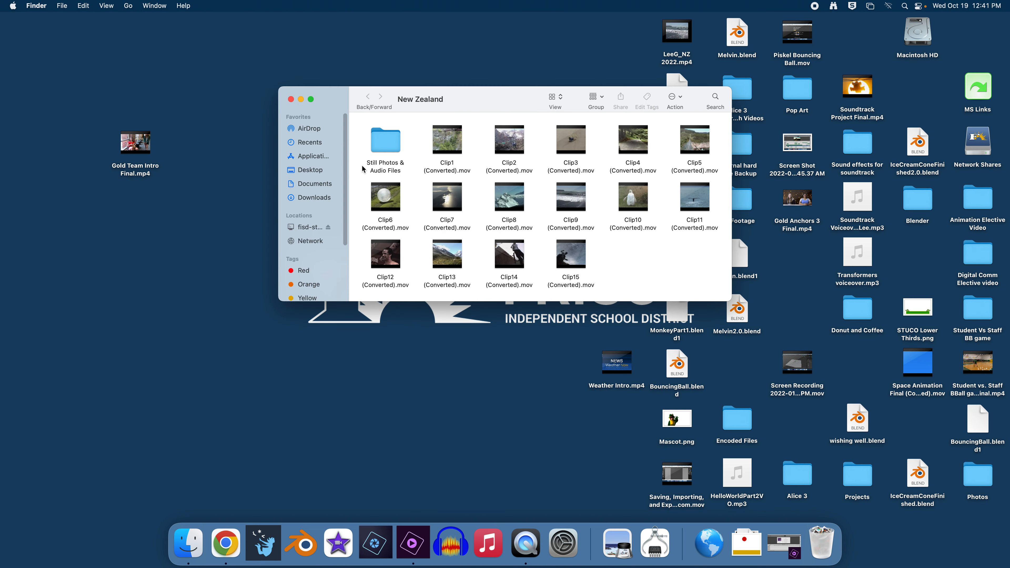
Step: Close the Finder window, place the New Zealand folder among the desktop icons, and quit Chrome
{"action": "left_click", "coordinate": [290, 100]}
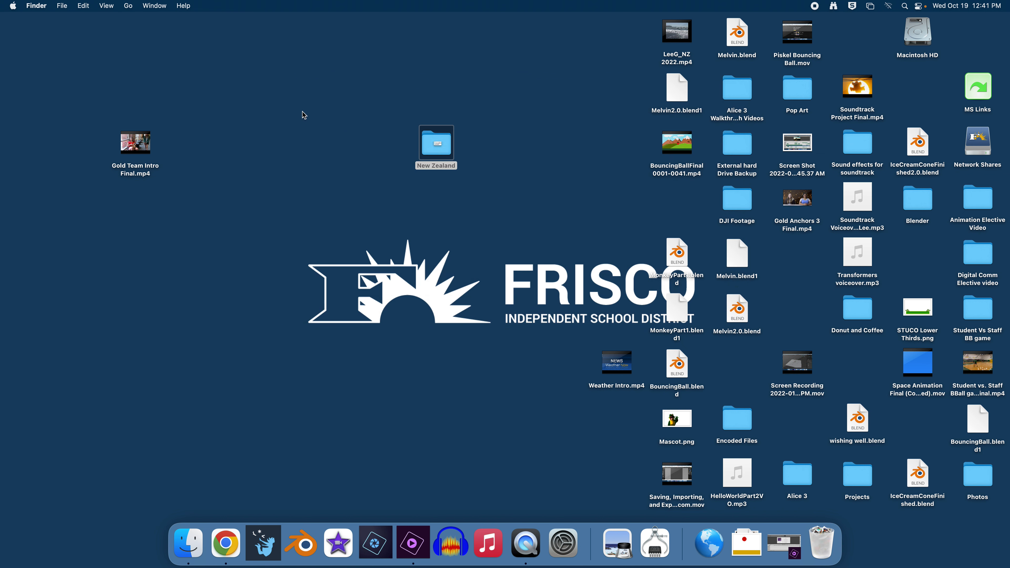
{"action": "left_click_drag", "start_coordinate": [432, 154], "coordinate": [596, 212]}
{"action": "left_click", "coordinate": [485, 200]}
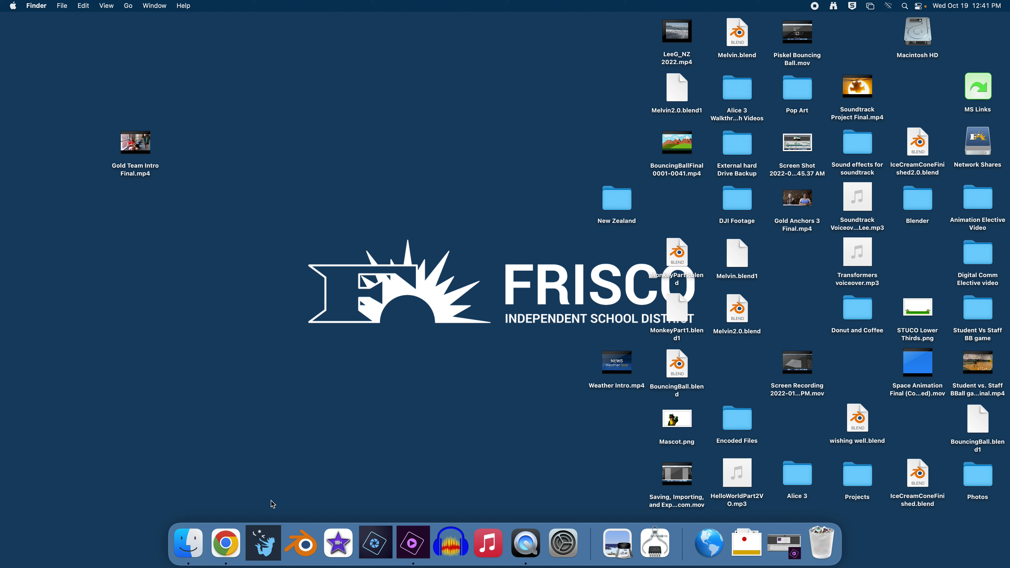
{"action": "right_click", "coordinate": [227, 550]}
{"action": "left_click", "coordinate": [230, 505]}
Step: Restore the Premiere Elements editor and show the Add Media source options
{"action": "left_click", "coordinate": [790, 549]}
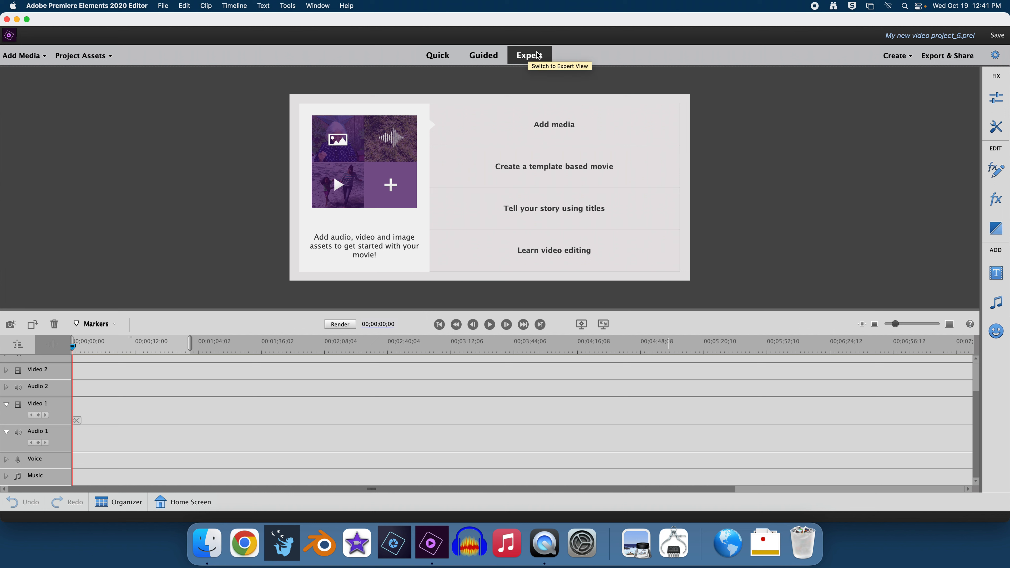
{"action": "left_click", "coordinate": [45, 57]}
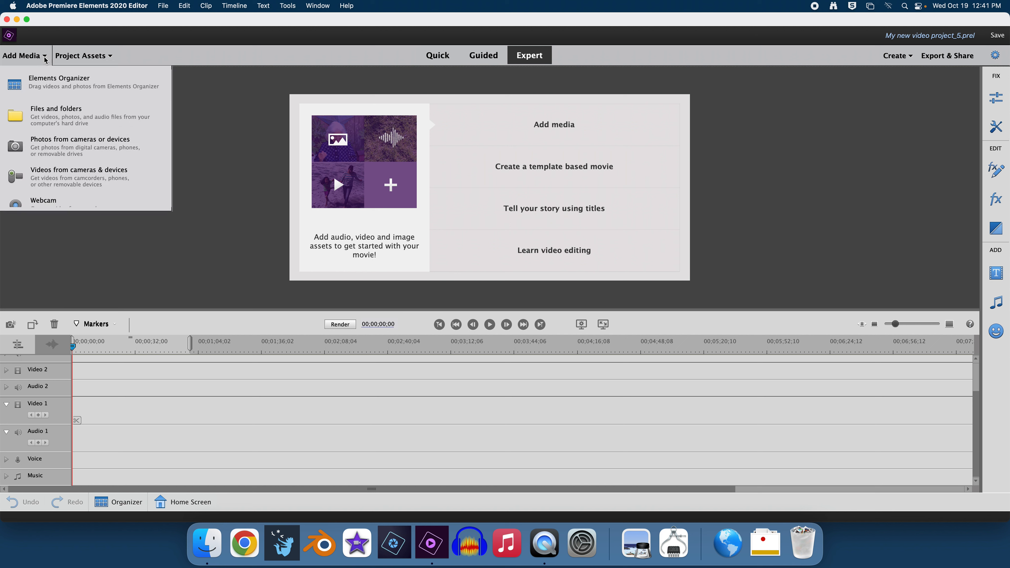
Step: Import the New Zealand folder from the Desktop via Add Media > Files and folders
{"action": "left_click", "coordinate": [44, 113]}
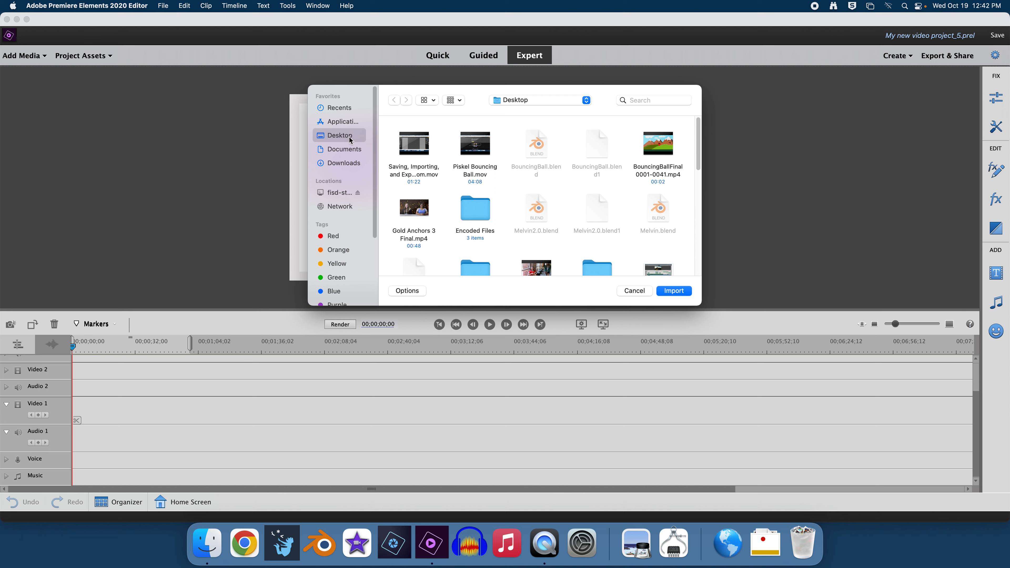
{"action": "scroll", "coordinate": [557, 169], "scroll_direction": "down", "scroll_amount": 2}
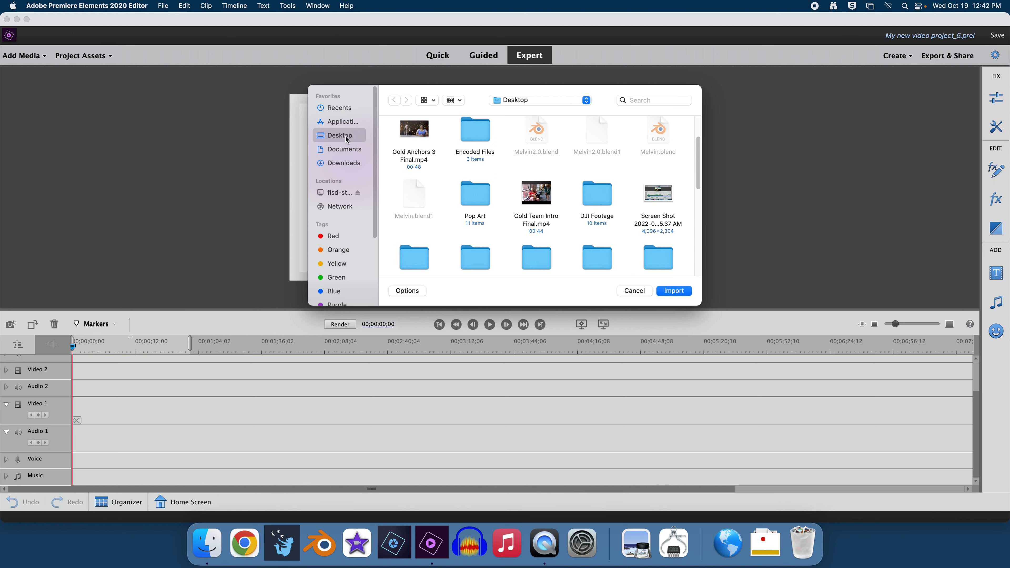
{"action": "scroll", "coordinate": [516, 175], "scroll_direction": "down", "scroll_amount": 5}
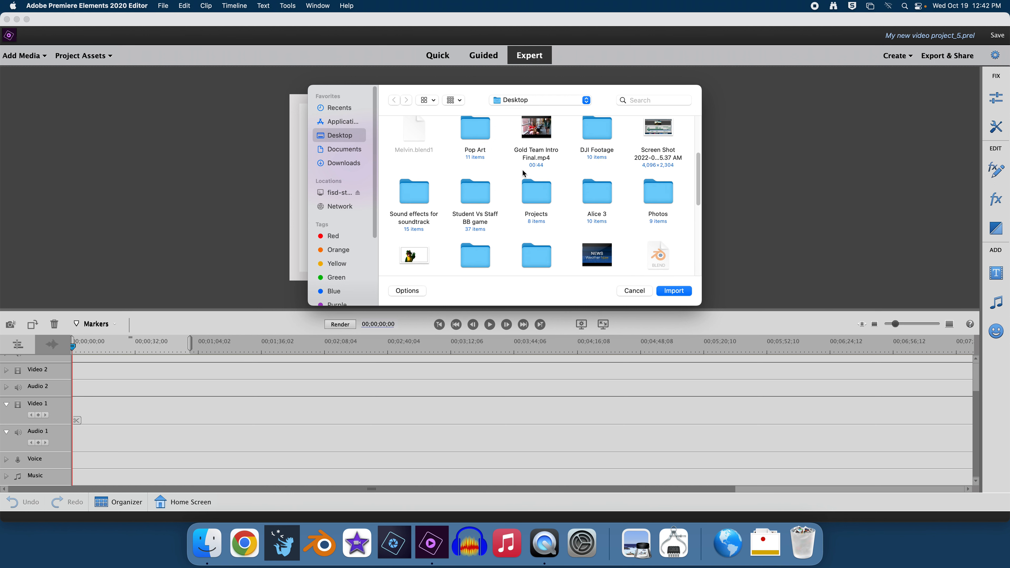
{"action": "scroll", "coordinate": [517, 173], "scroll_direction": "down", "scroll_amount": 10}
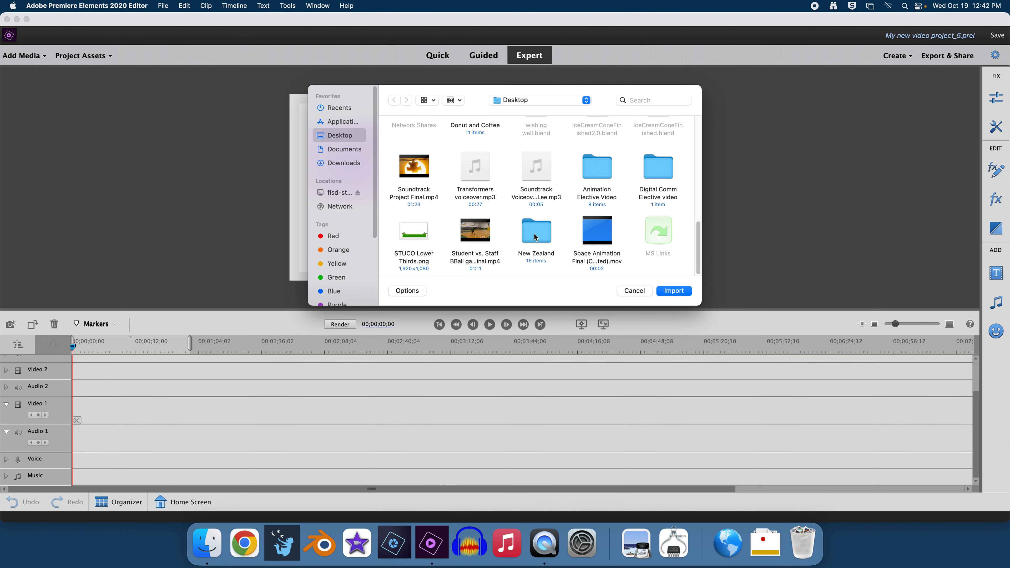
{"action": "left_click", "coordinate": [534, 238]}
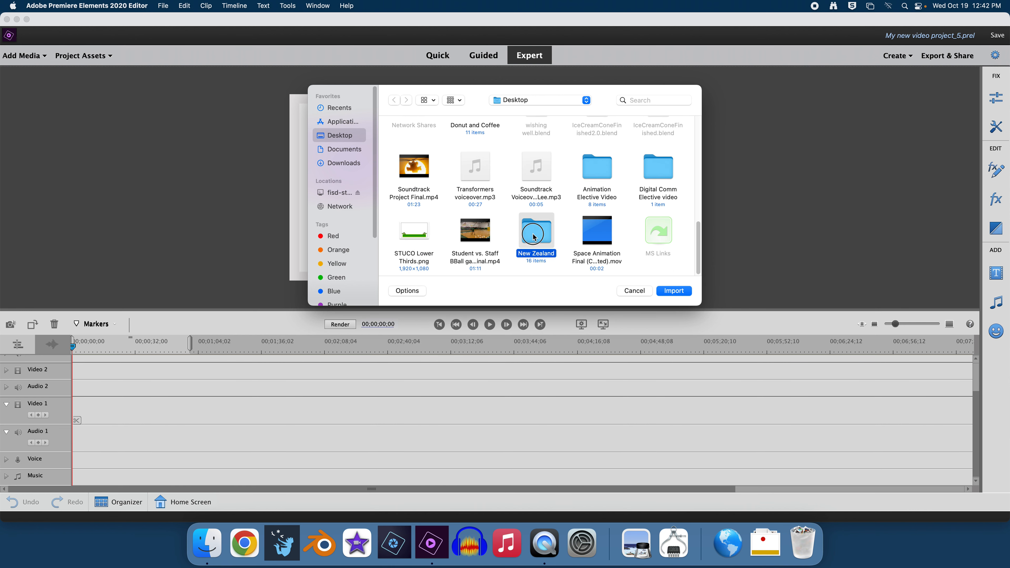
{"action": "left_click", "coordinate": [674, 292]}
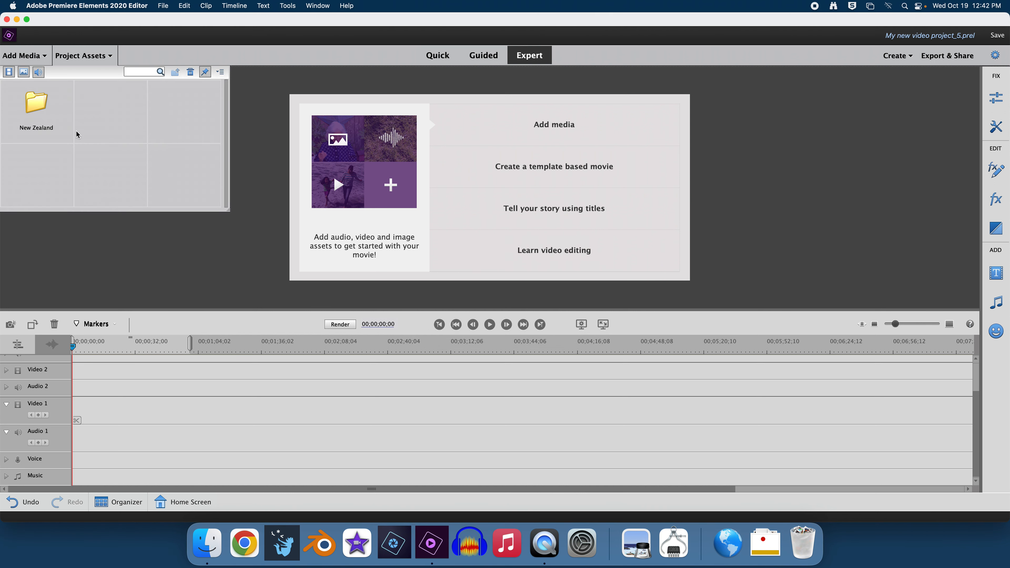
Step: Open the imported New Zealand folder in Project Assets and browse its clips, stills and music
{"action": "left_click", "coordinate": [35, 109]}
{"action": "double_click", "coordinate": [35, 109]}
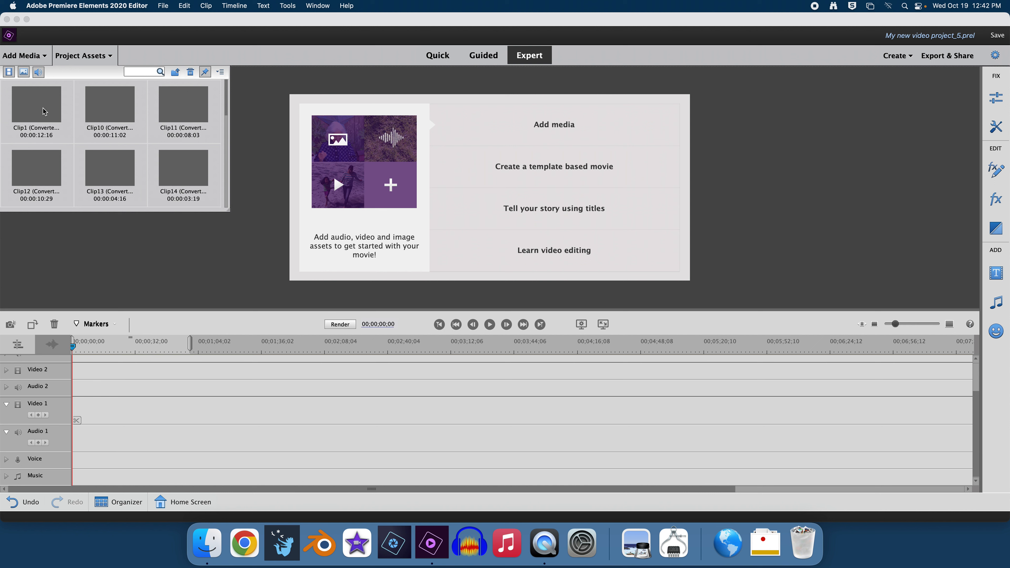
{"action": "scroll", "coordinate": [133, 126], "scroll_direction": "down", "scroll_amount": 3}
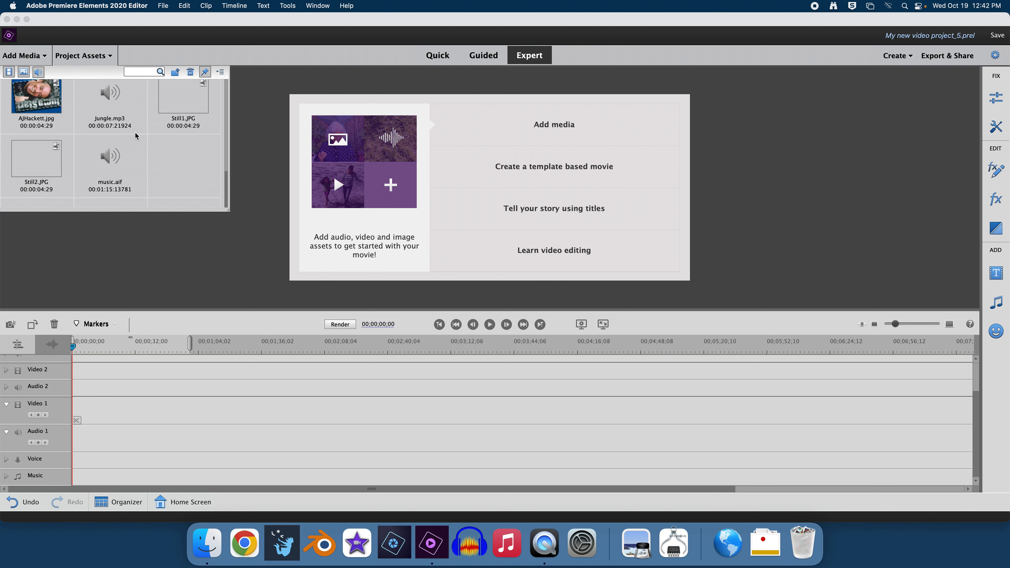
{"action": "scroll", "coordinate": [135, 135], "scroll_direction": "up", "scroll_amount": 5}
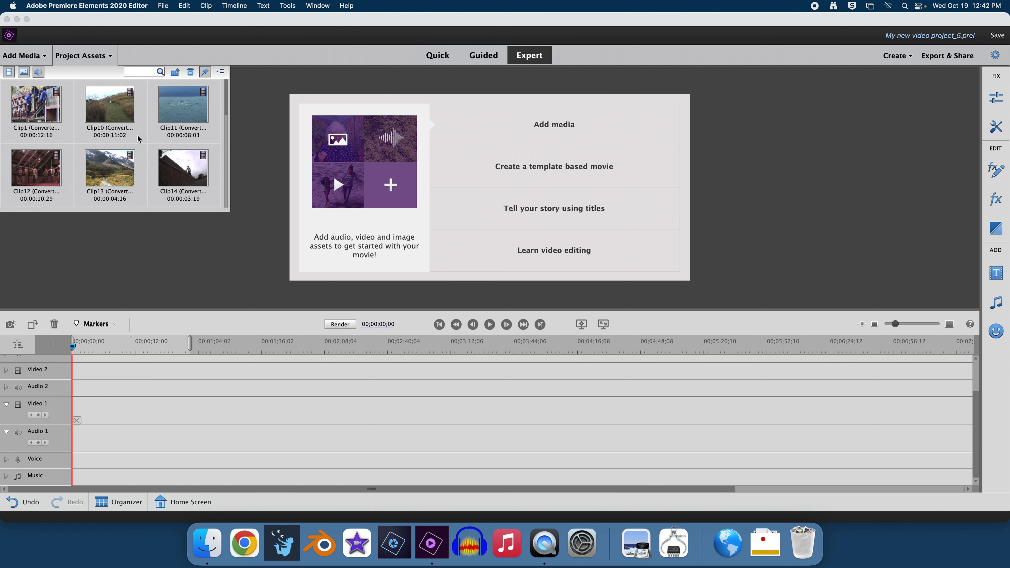
{"action": "left_click", "coordinate": [175, 75]}
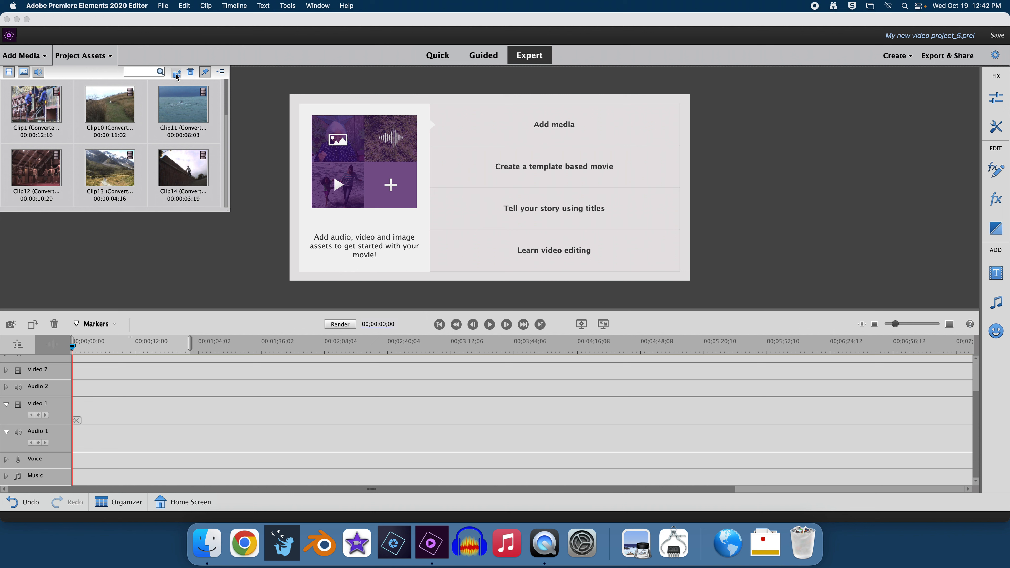
{"action": "double_click", "coordinate": [41, 110]}
{"action": "scroll", "coordinate": [143, 109], "scroll_direction": "down", "scroll_amount": 3}
{"action": "scroll", "coordinate": [153, 116], "scroll_direction": "up", "scroll_amount": 5}
{"action": "left_click", "coordinate": [281, 25]}
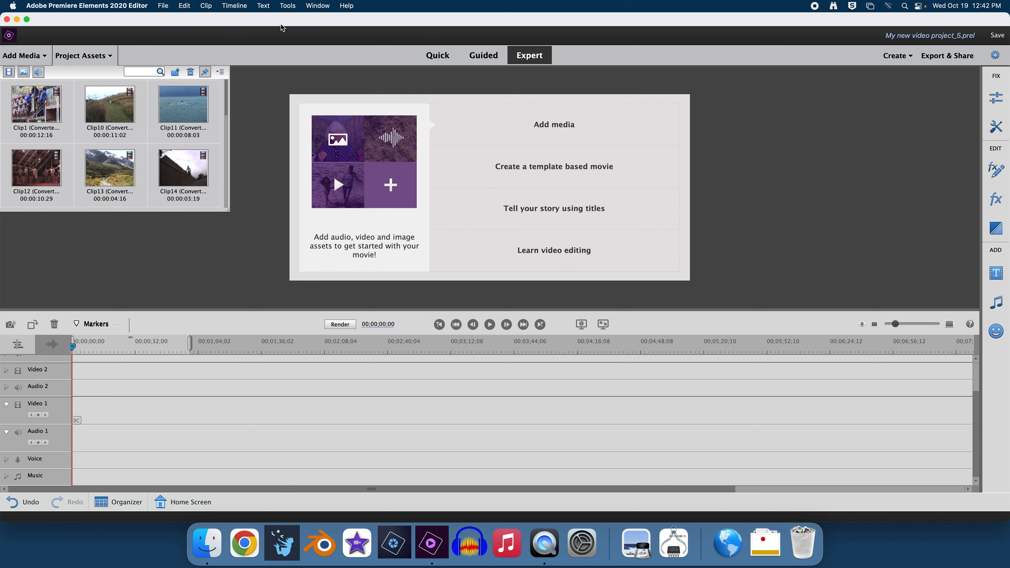
Step: Start a Save As into the Desktop New Zealand folder, naming it the student's name plus NewZealand
{"action": "left_click", "coordinate": [163, 7]}
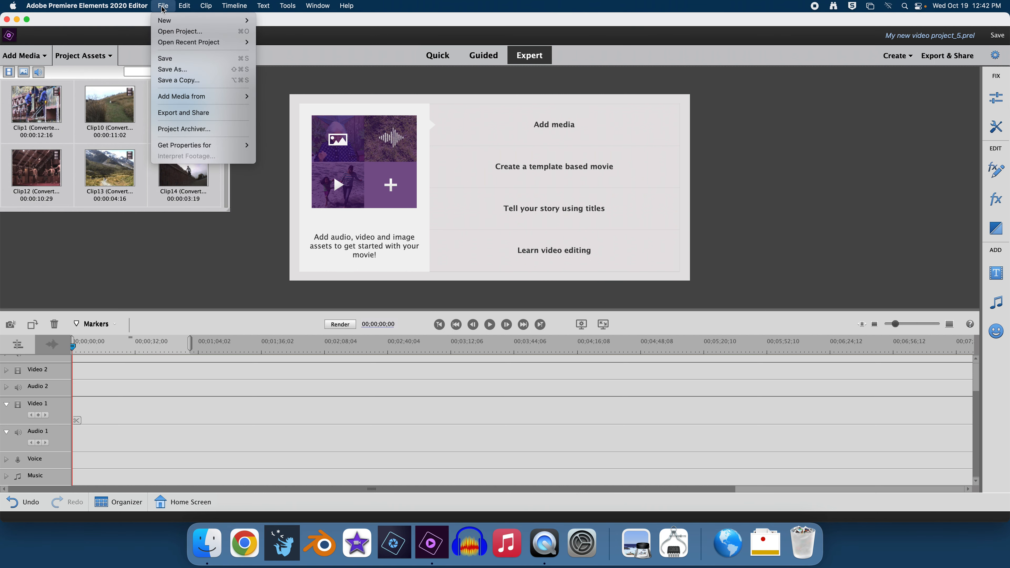
{"action": "left_click", "coordinate": [175, 70]}
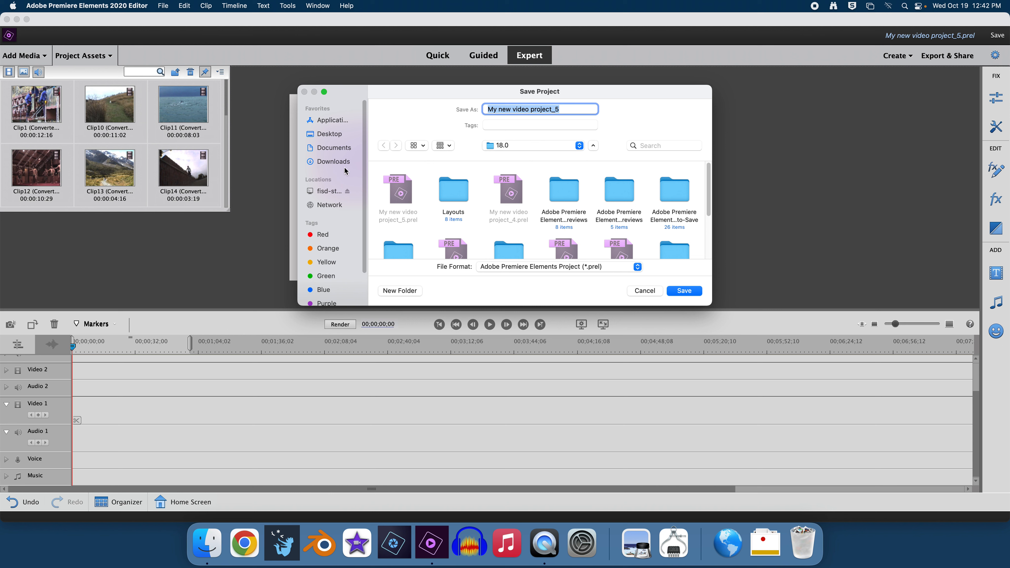
{"action": "left_click", "coordinate": [332, 136]}
{"action": "scroll", "coordinate": [477, 208], "scroll_direction": "down", "scroll_amount": 5}
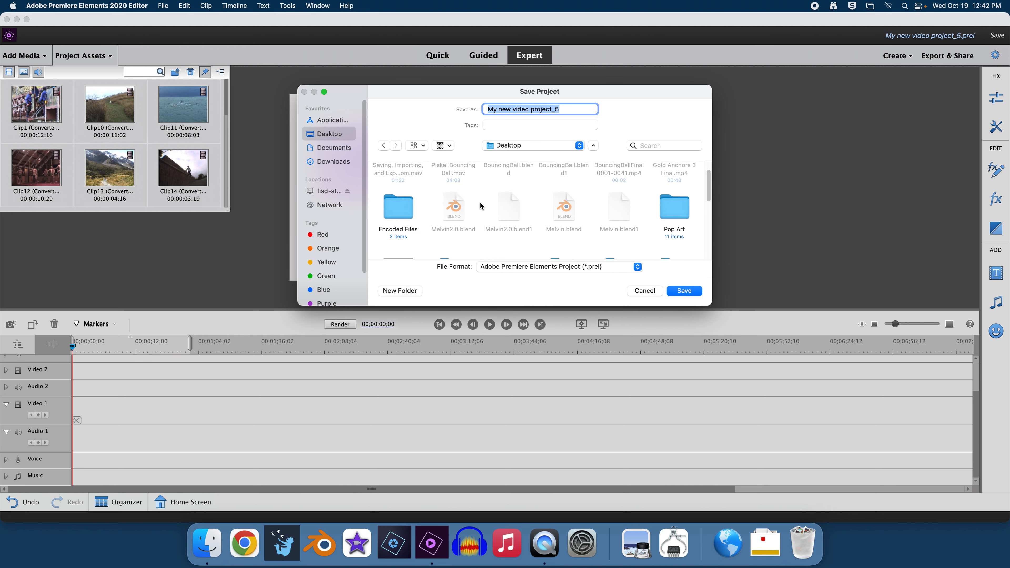
{"action": "scroll", "coordinate": [477, 208], "scroll_direction": "down", "scroll_amount": 5}
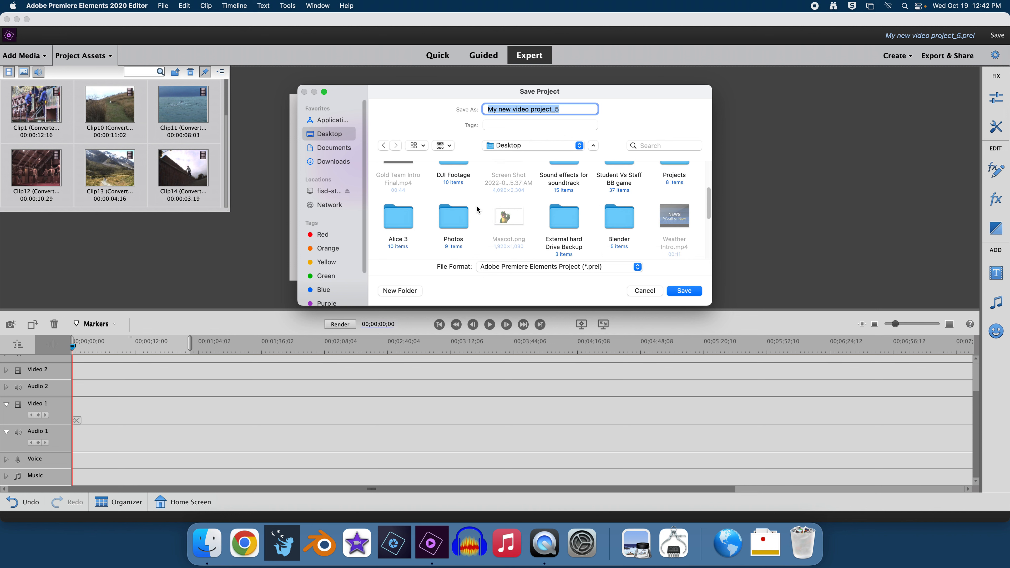
{"action": "scroll", "coordinate": [473, 212], "scroll_direction": "down", "scroll_amount": 5}
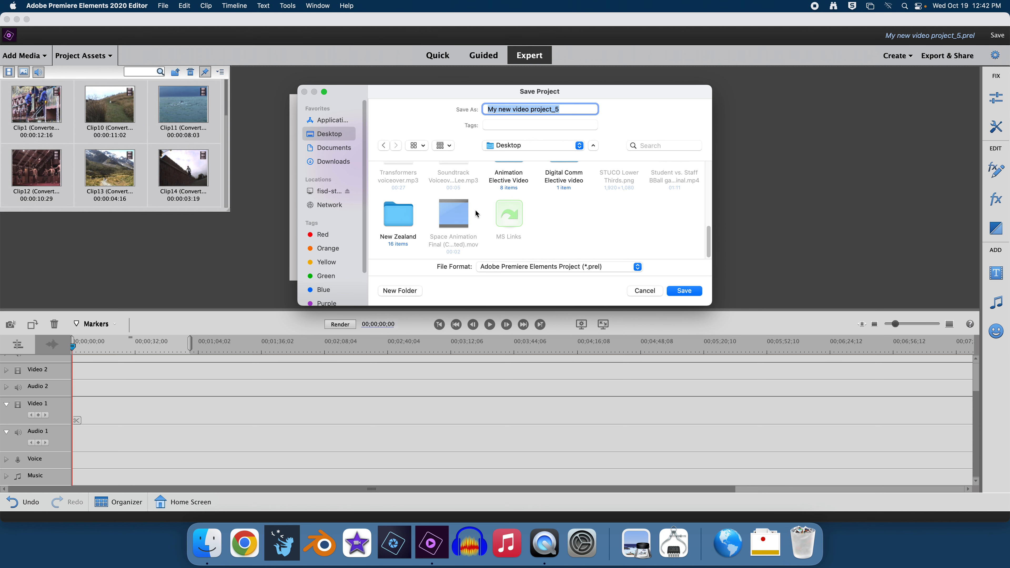
{"action": "double_click", "coordinate": [397, 220]}
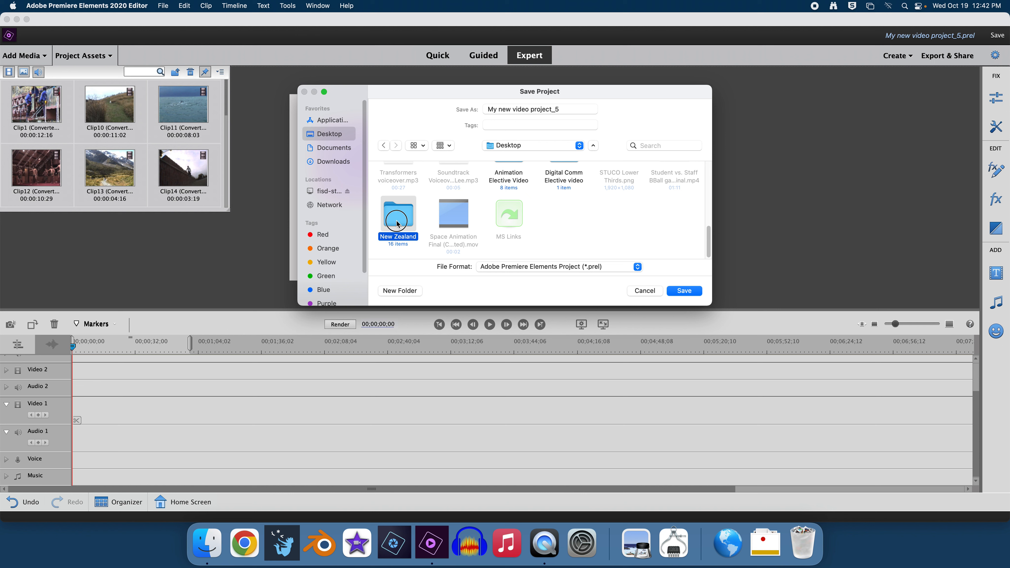
{"action": "triple_click", "coordinate": [569, 108]}
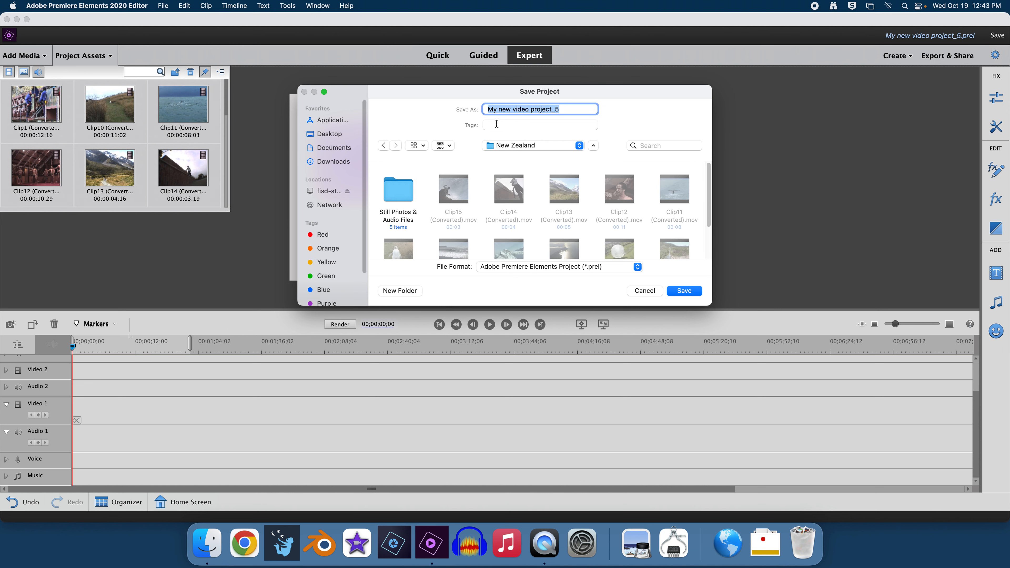
{"action": "type", "text": "GarrettL_N"}
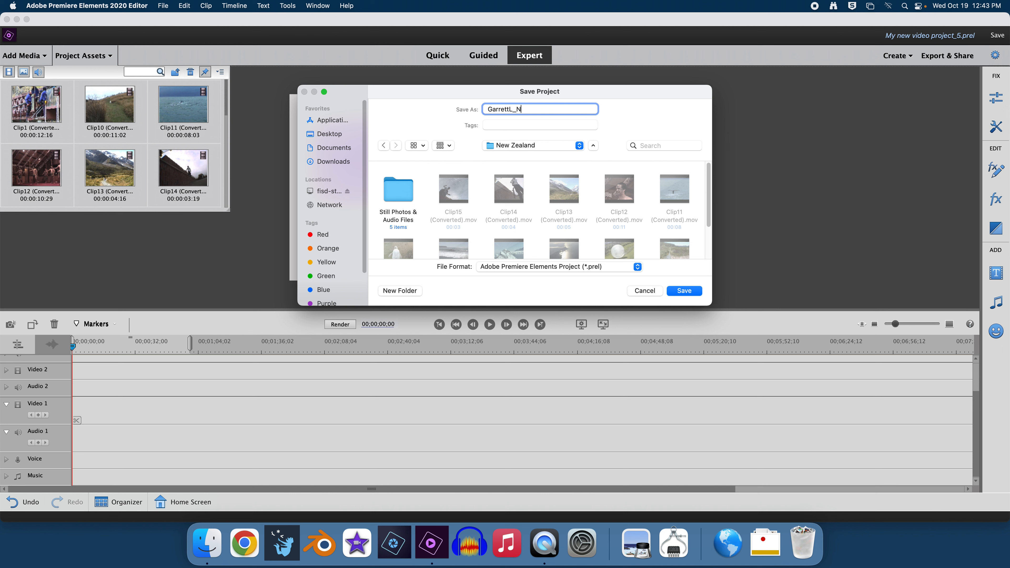
{"action": "type", "text": "ewZealand"}
Step: Save the renamed project, then open Clip7's coastline footage in the preview window
{"action": "left_click", "coordinate": [678, 291]}
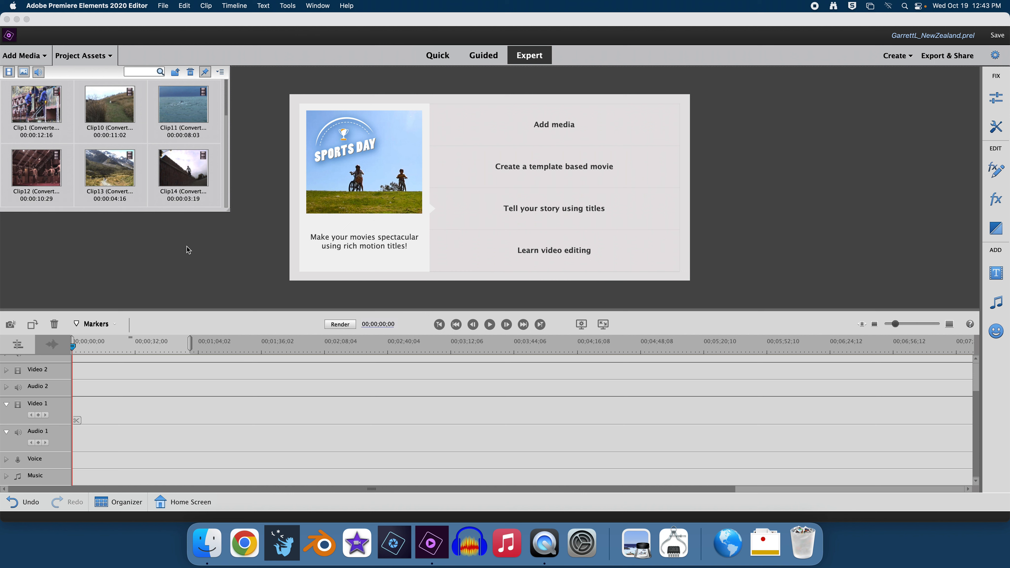
{"action": "scroll", "coordinate": [147, 141], "scroll_direction": "down", "scroll_amount": 3}
{"action": "scroll", "coordinate": [146, 144], "scroll_direction": "down", "scroll_amount": 5}
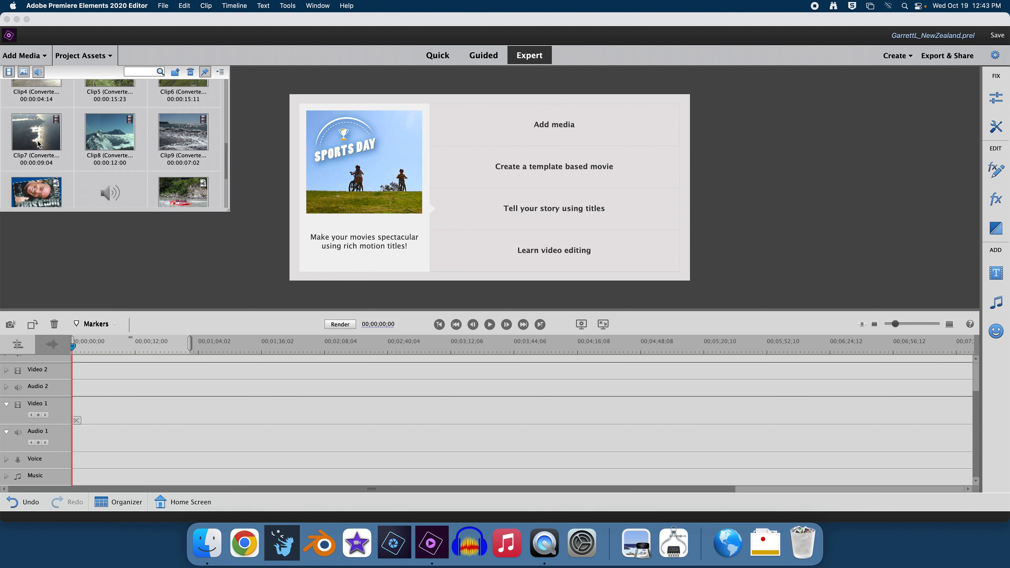
{"action": "left_click", "coordinate": [39, 144]}
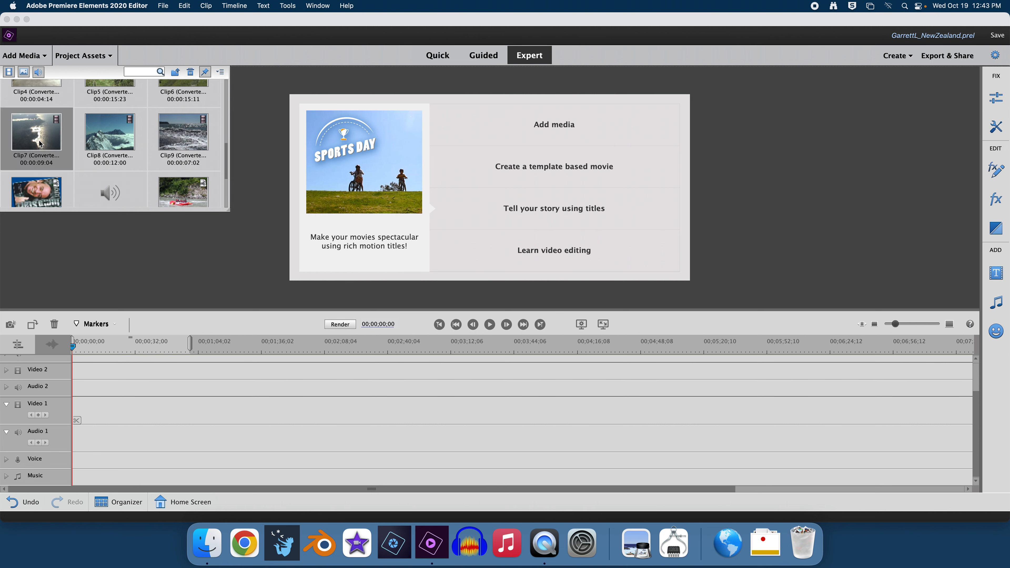
{"action": "double_click", "coordinate": [39, 144]}
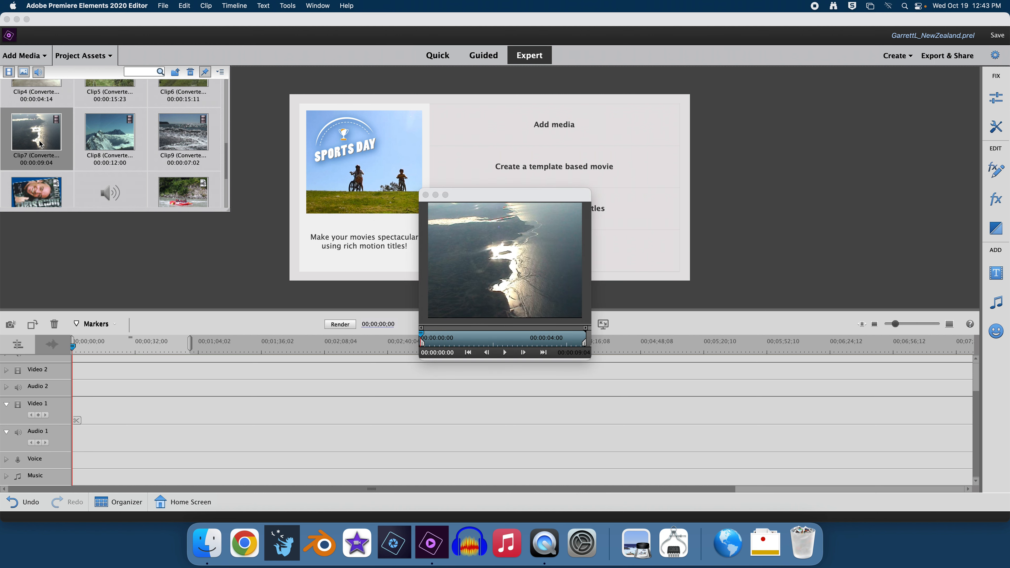
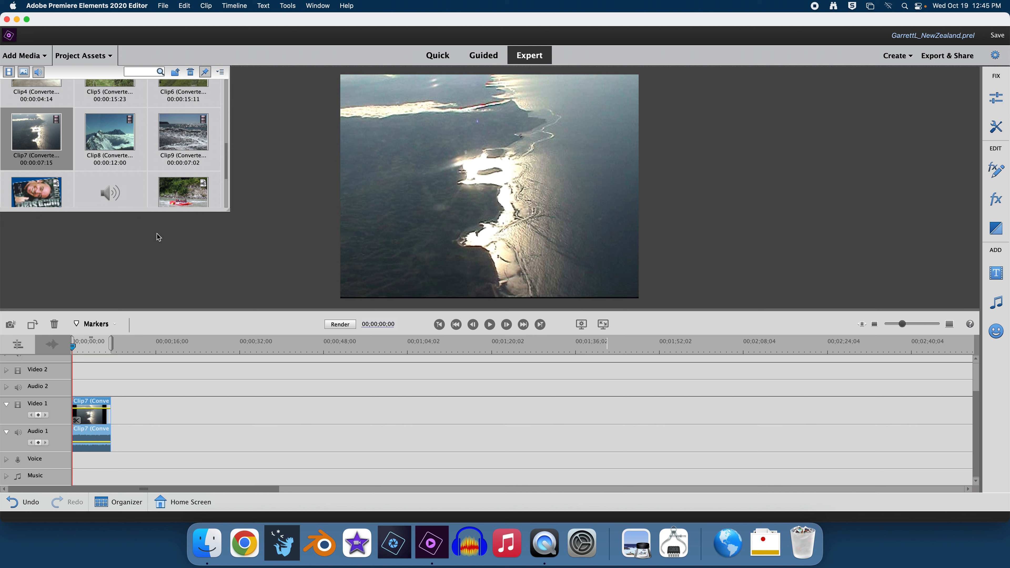
Step: Select Clip8 in Project Assets as the next clip to add
{"action": "left_click", "coordinate": [101, 156]}
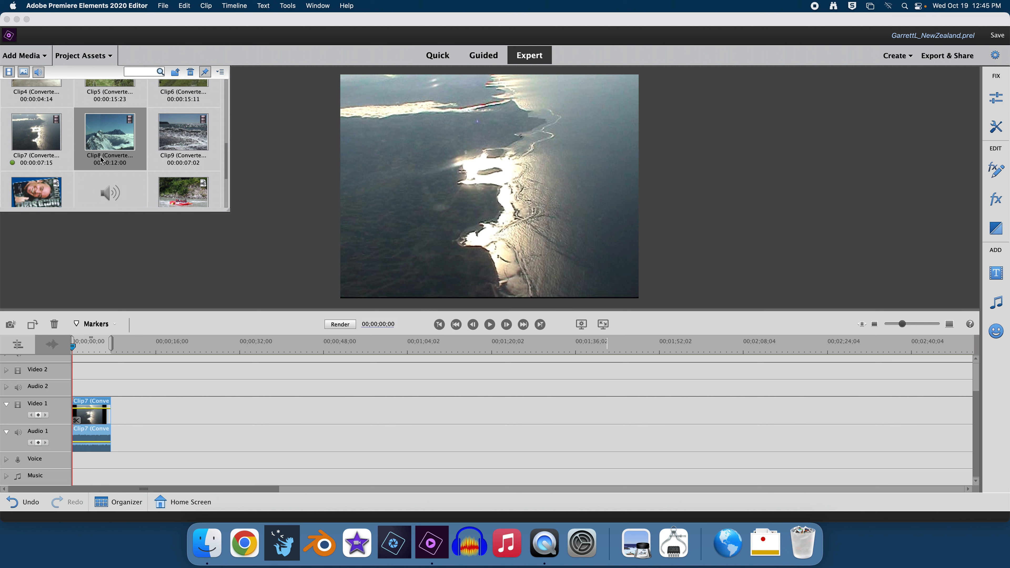
Step: Cut Clip8's end to leave 5 seconds and drop it on Video 1 right after Clip7
{"action": "double_click", "coordinate": [110, 136]}
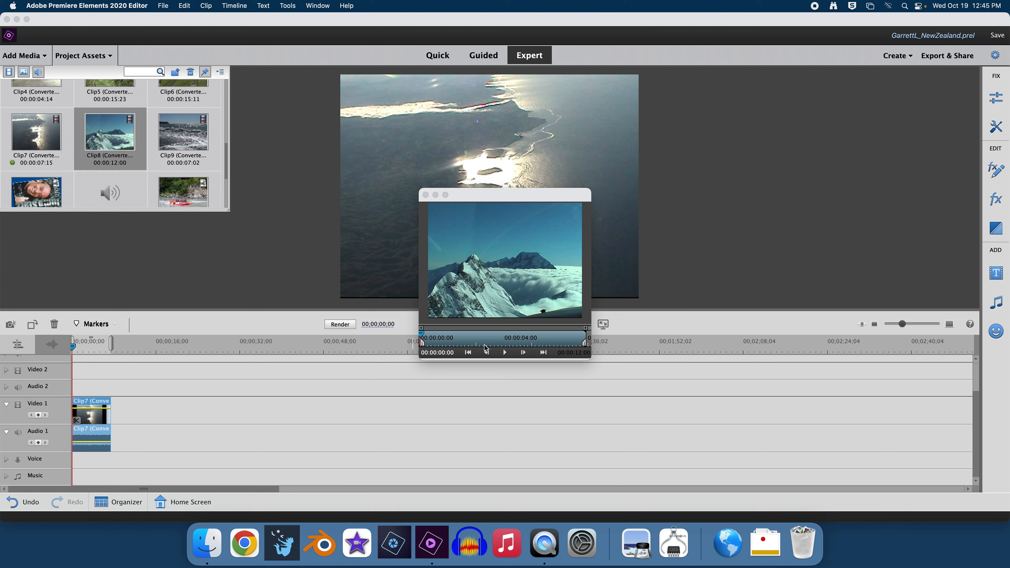
{"action": "left_click_drag", "start_coordinate": [585, 347], "coordinate": [488, 342]}
{"action": "left_click_drag", "start_coordinate": [513, 272], "coordinate": [116, 415]}
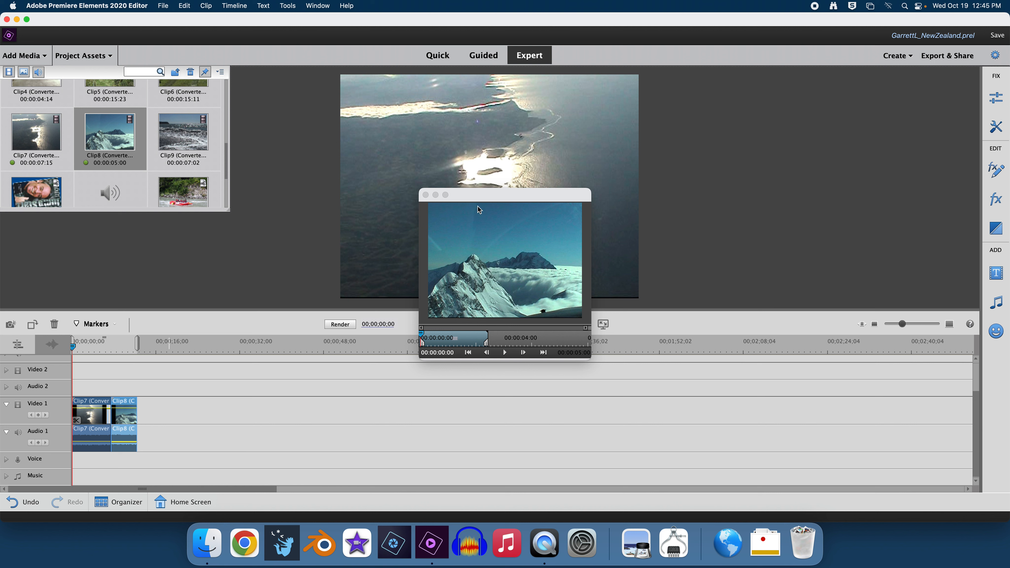
{"action": "left_click", "coordinate": [425, 195]}
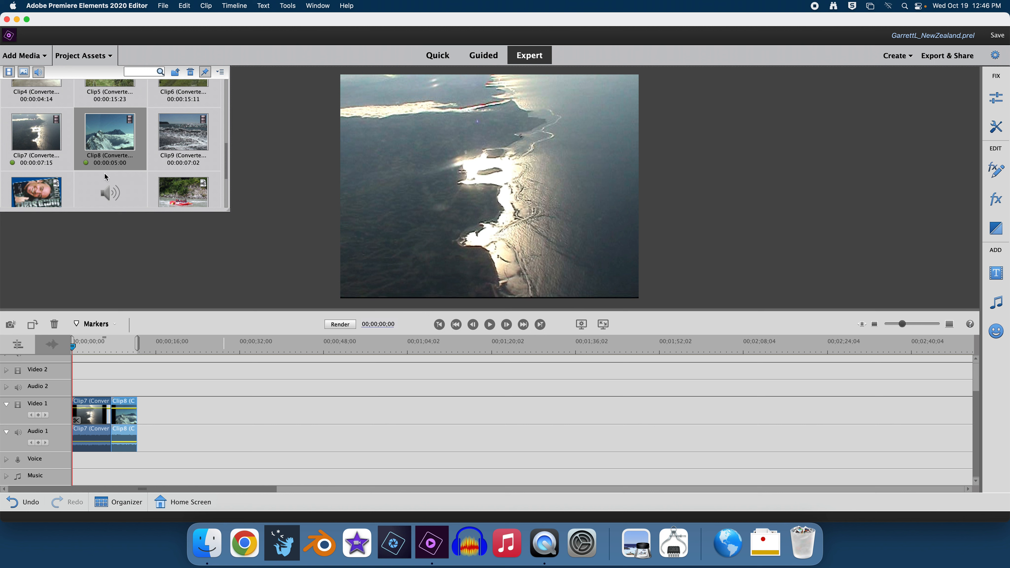
Step: Trim beach shot Clip9 to 4 seconds, removing 10 start frames, and place it after Clip8
{"action": "double_click", "coordinate": [187, 148]}
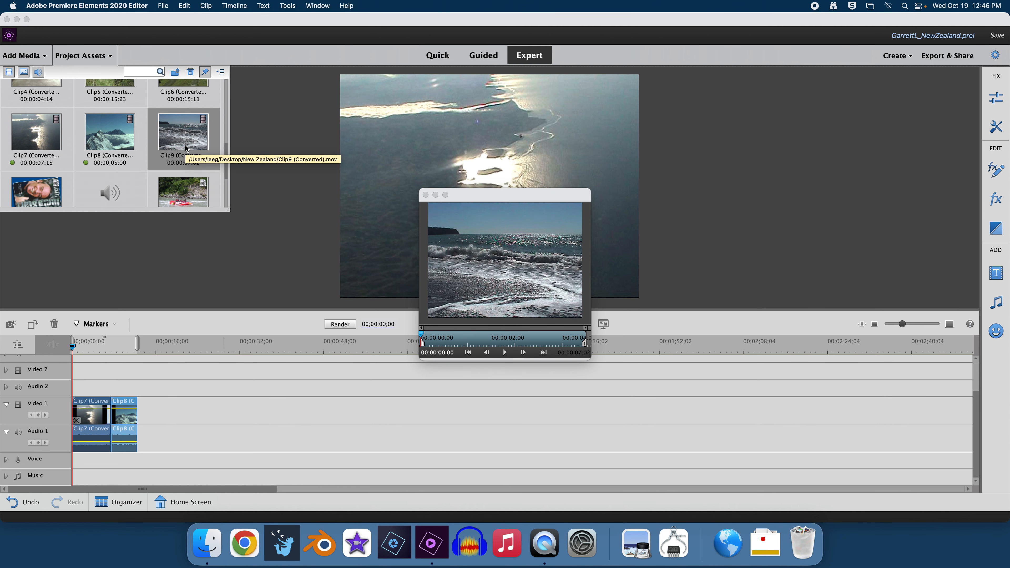
{"action": "left_click", "coordinate": [433, 338]}
{"action": "left_click_drag", "start_coordinate": [432, 338], "coordinate": [544, 344]}
{"action": "key", "text": "XF86AudioMute"}
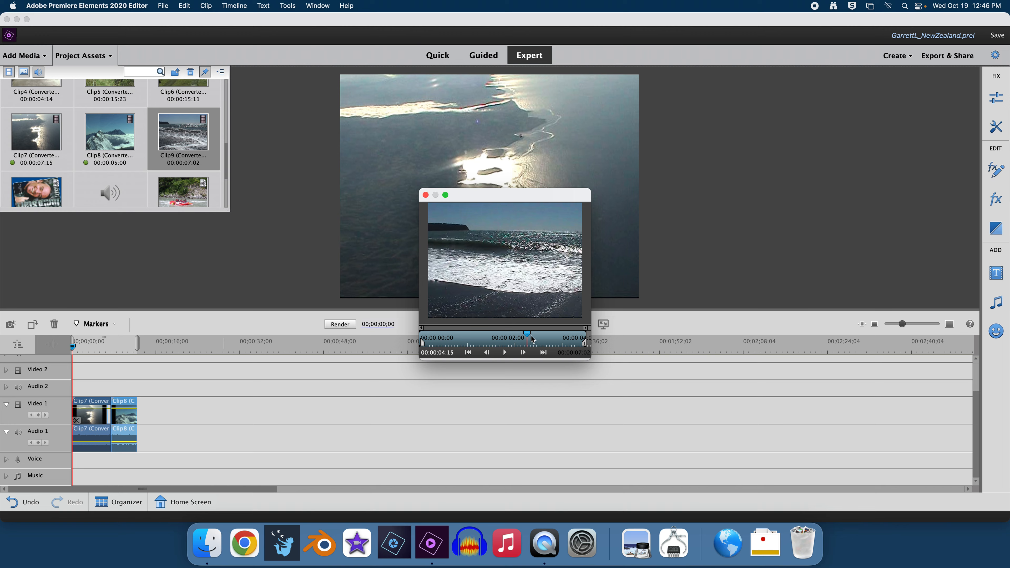
{"action": "left_click_drag", "start_coordinate": [486, 336], "coordinate": [524, 336]}
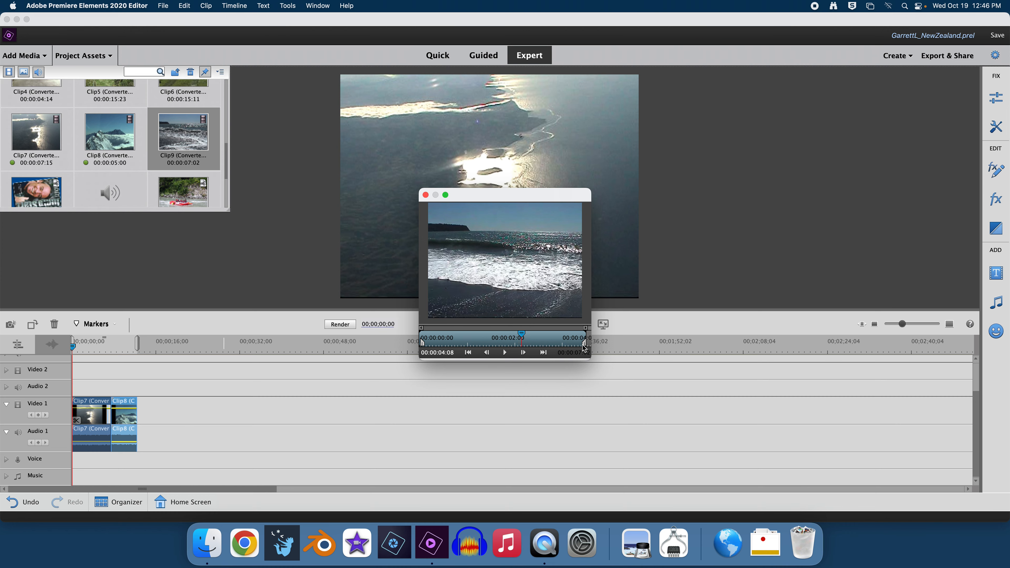
{"action": "left_click_drag", "start_coordinate": [585, 347], "coordinate": [520, 346]}
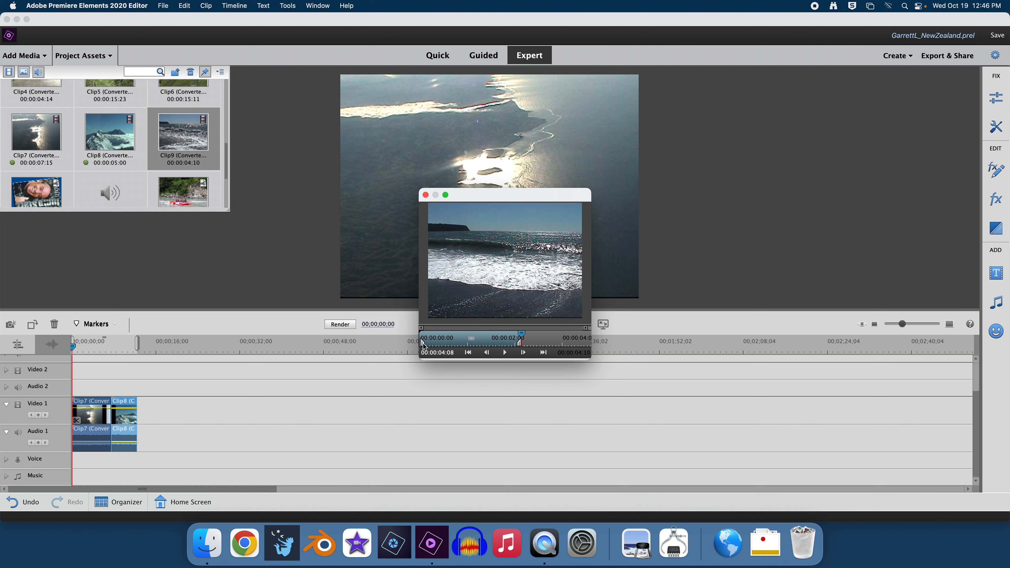
{"action": "left_click_drag", "start_coordinate": [422, 344], "coordinate": [432, 345]}
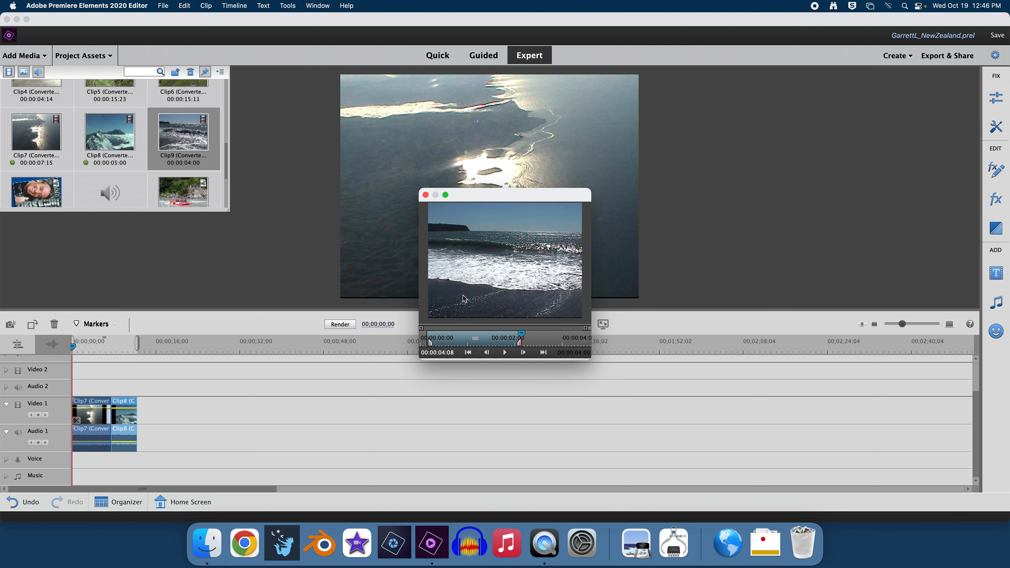
{"action": "left_click_drag", "start_coordinate": [505, 271], "coordinate": [144, 417]}
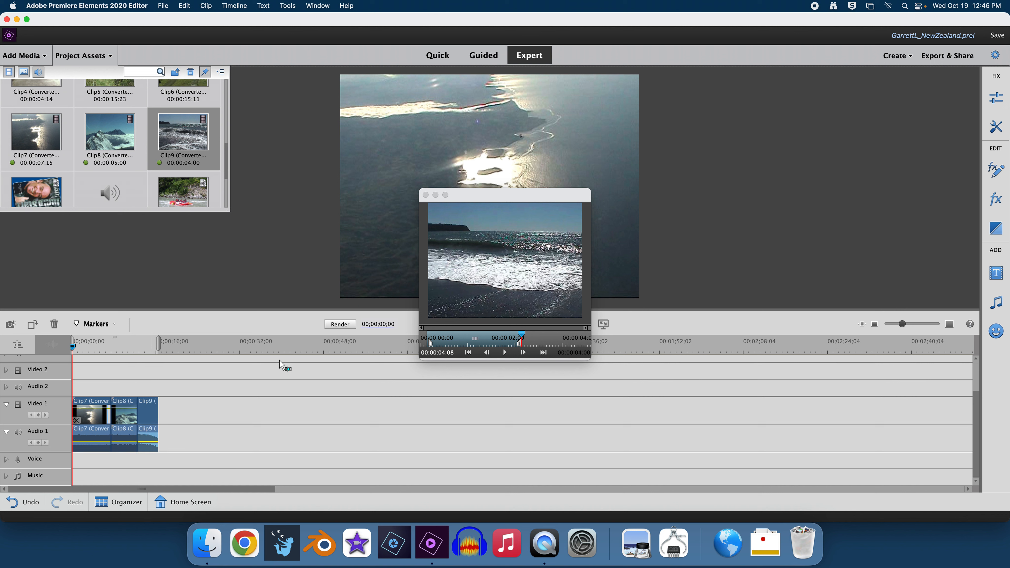
{"action": "left_click", "coordinate": [425, 195]}
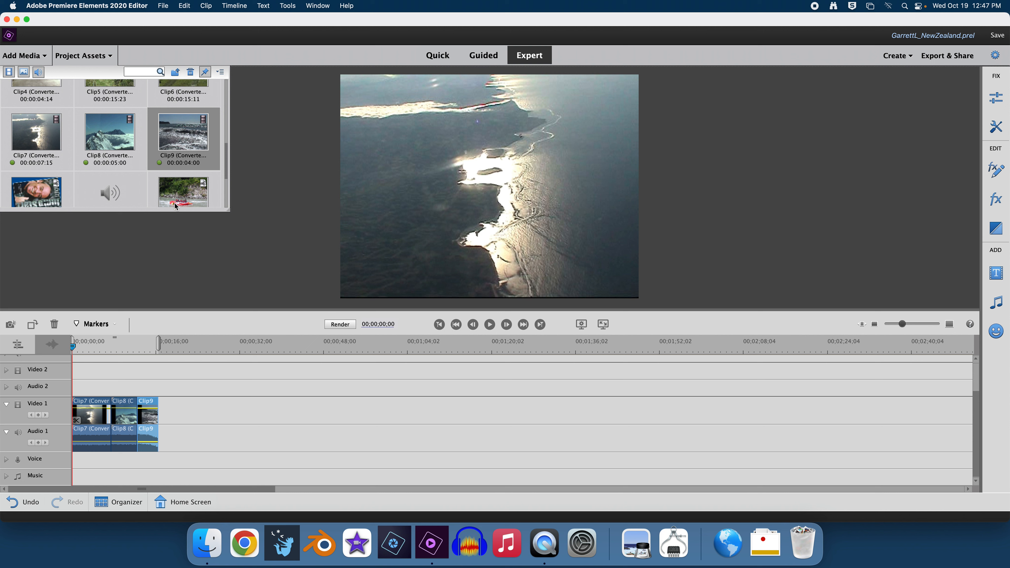
{"action": "scroll", "coordinate": [183, 167], "scroll_direction": "up", "scroll_amount": 5}
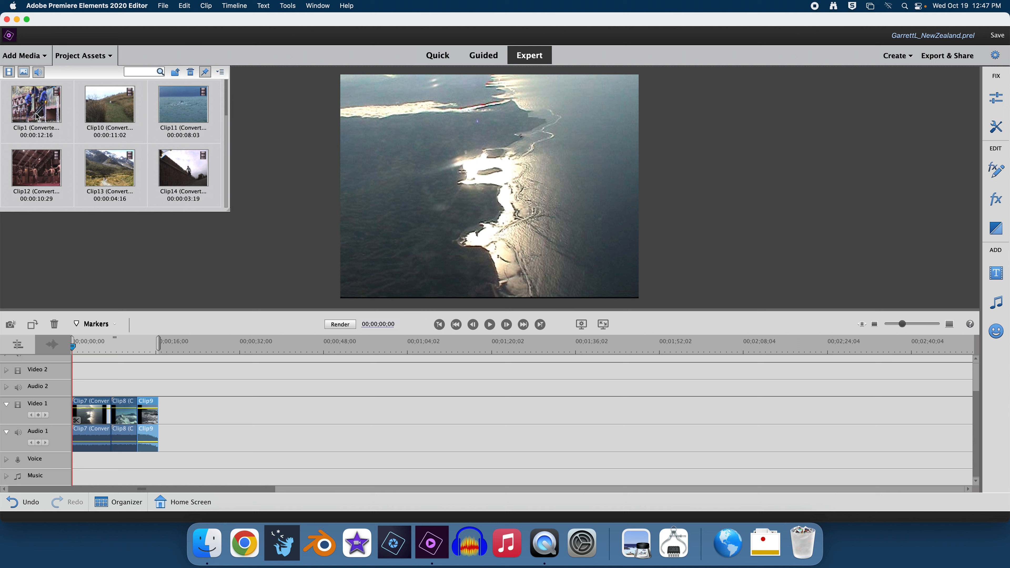
Step: Shorten Clip1's end to 00:00:04:16 and place it on Video 1 after Clip9
{"action": "double_click", "coordinate": [37, 117]}
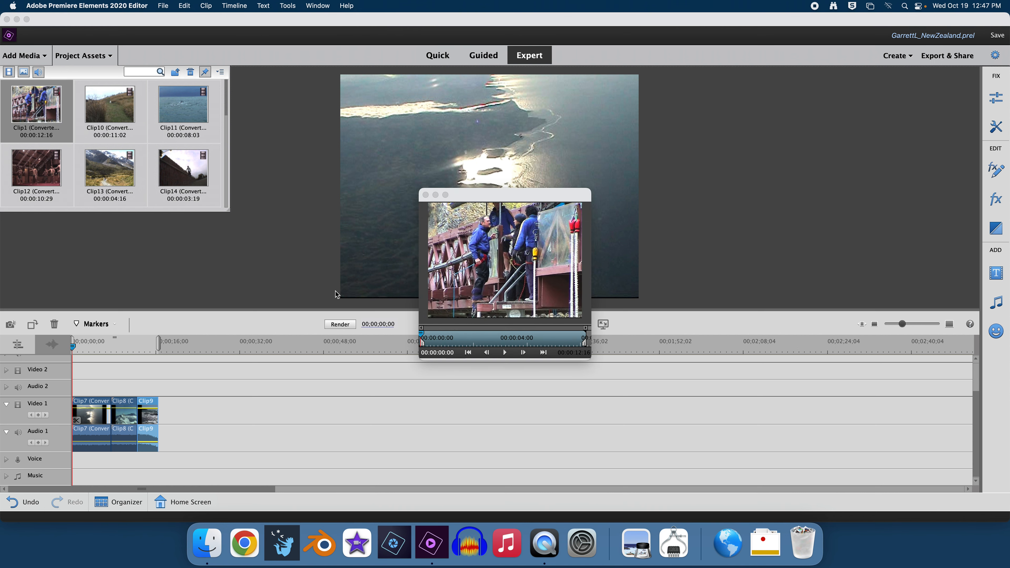
{"action": "left_click_drag", "start_coordinate": [423, 338], "coordinate": [476, 345]}
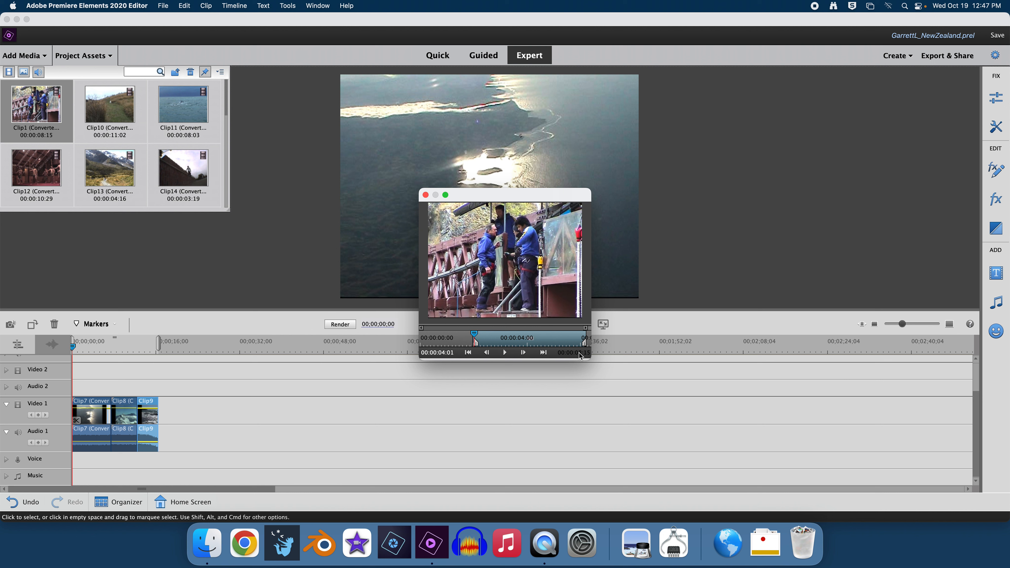
{"action": "left_click_drag", "start_coordinate": [585, 346], "coordinate": [532, 345]}
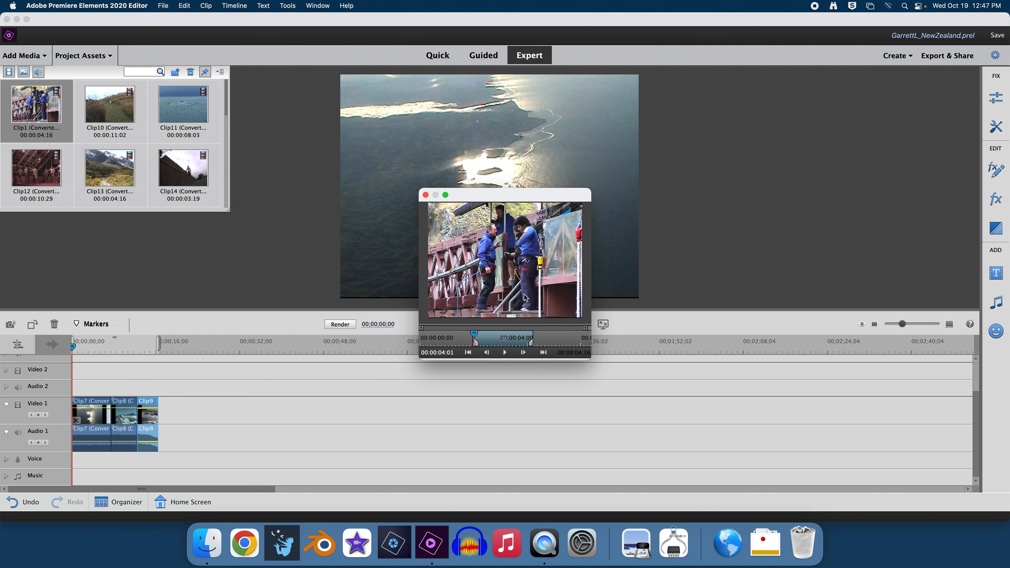
{"action": "left_click_drag", "start_coordinate": [516, 288], "coordinate": [164, 418]}
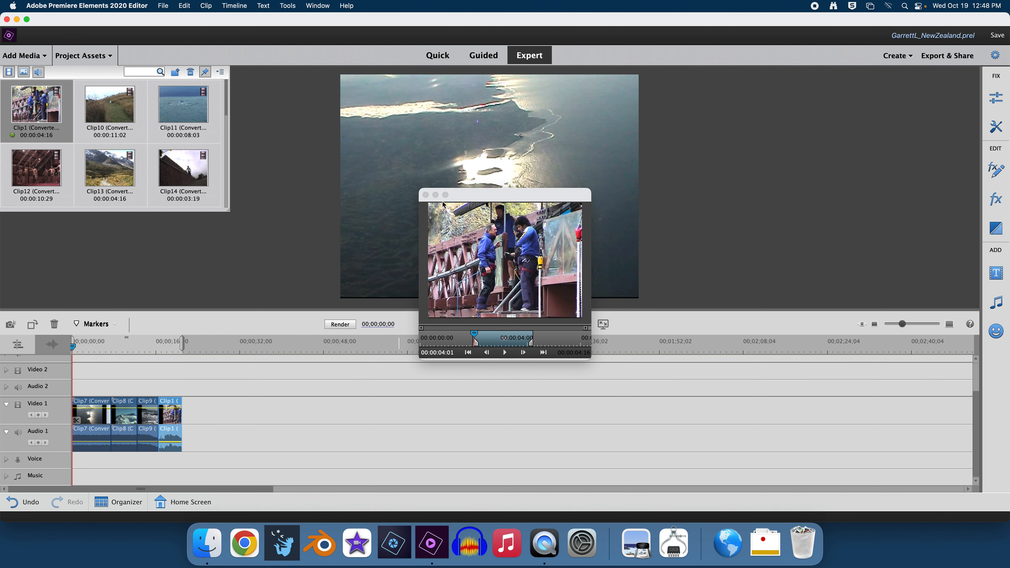
{"action": "left_click", "coordinate": [425, 195]}
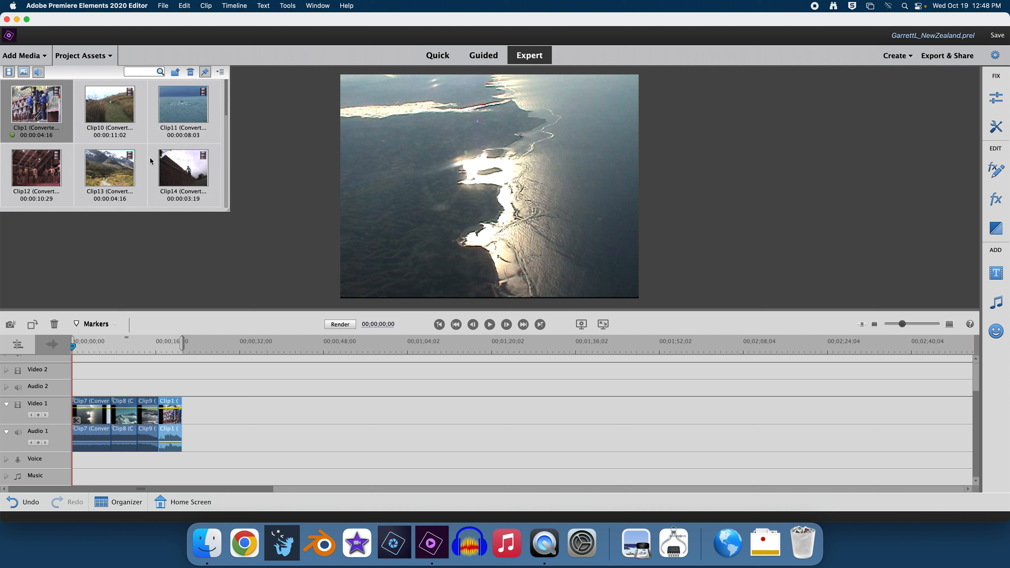
Step: Cut Clip14 off at the jump, 00:00:01:17 long, and drop it after Clip1 on Video 1
{"action": "scroll", "coordinate": [151, 161], "scroll_direction": "down", "scroll_amount": 3}
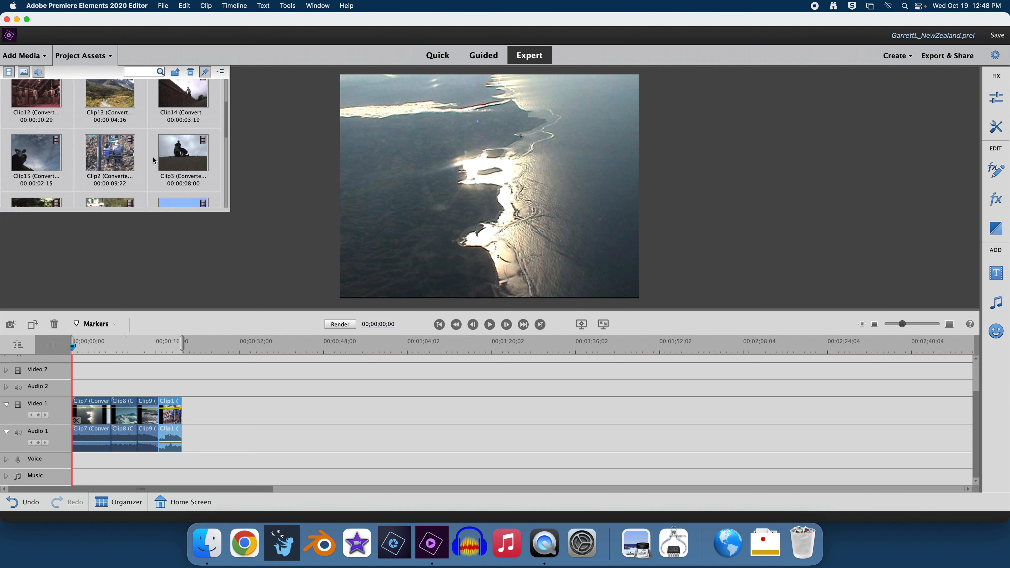
{"action": "double_click", "coordinate": [184, 102]}
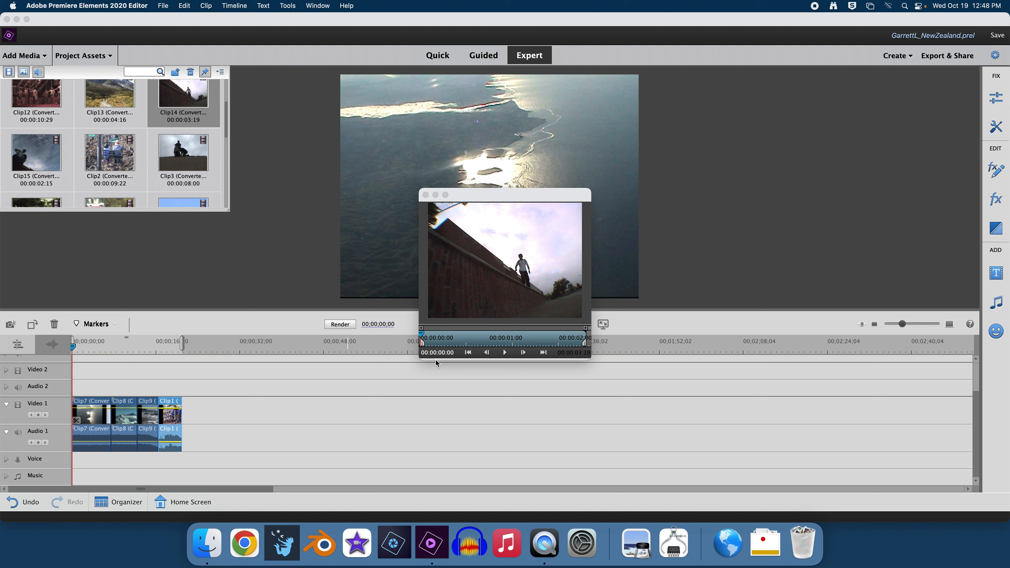
{"action": "left_click_drag", "start_coordinate": [585, 345], "coordinate": [494, 342]}
{"action": "left_click_drag", "start_coordinate": [422, 338], "coordinate": [451, 338]}
{"action": "left_click_drag", "start_coordinate": [469, 336], "coordinate": [494, 337]}
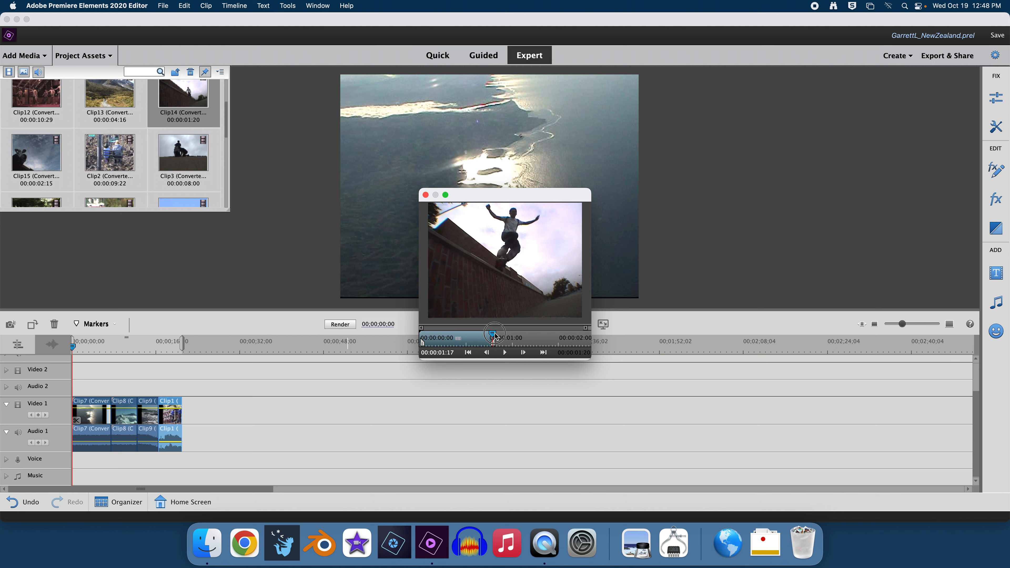
{"action": "left_click_drag", "start_coordinate": [494, 336], "coordinate": [494, 336]}
{"action": "left_click_drag", "start_coordinate": [494, 343], "coordinate": [490, 342]}
{"action": "mouse_move", "coordinate": [511, 263]}
{"action": "left_mouse_down"}
{"action": "mouse_move", "coordinate": [461, 314]}
{"action": "mouse_move", "coordinate": [360, 379]}
{"action": "mouse_move", "coordinate": [284, 411]}
{"action": "mouse_move", "coordinate": [194, 417]}
{"action": "left_mouse_up"}
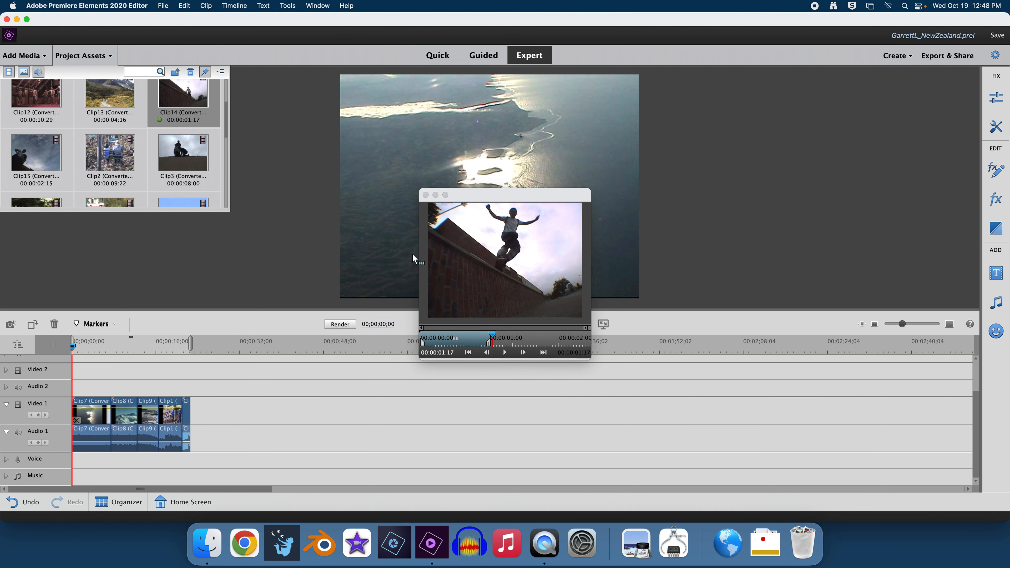
Step: Trim Clip15 to 00:00:01:00 and place it after Clip14 at the end of Video 1
{"action": "left_click", "coordinate": [425, 194]}
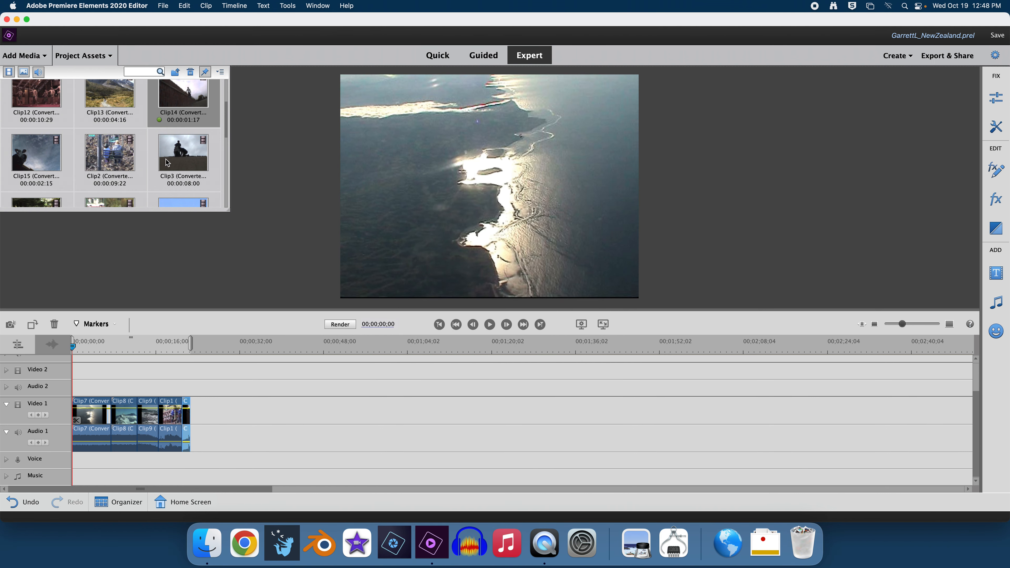
{"action": "double_click", "coordinate": [30, 167]}
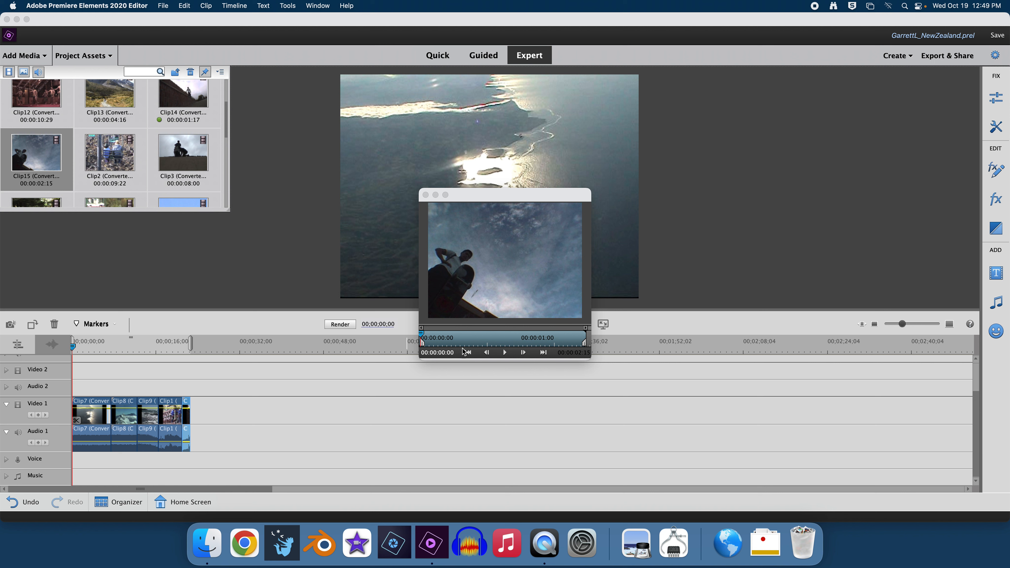
{"action": "left_click_drag", "start_coordinate": [422, 346], "coordinate": [527, 338]}
{"action": "left_click_drag", "start_coordinate": [522, 255], "coordinate": [196, 414]}
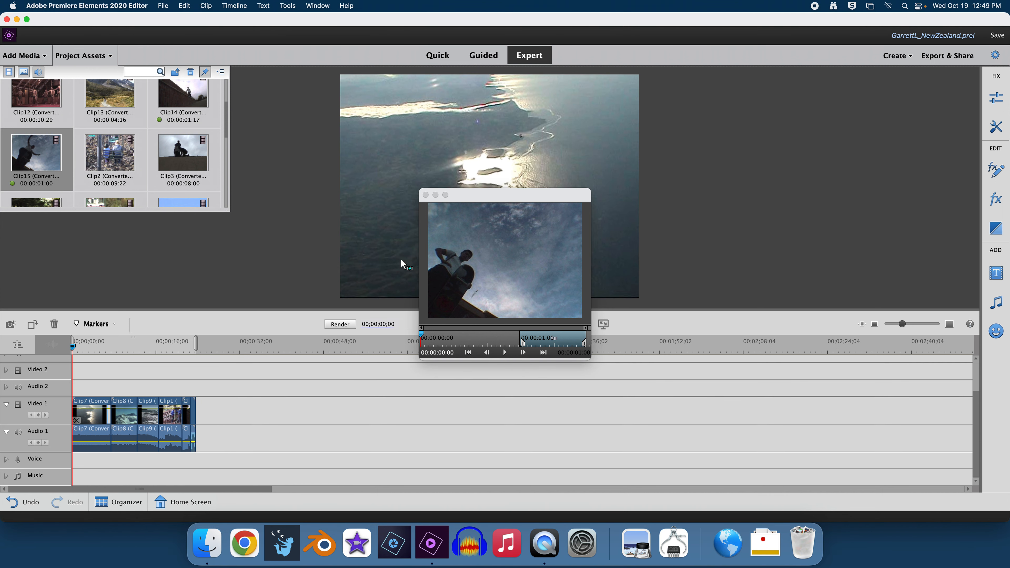
{"action": "left_click", "coordinate": [425, 194]}
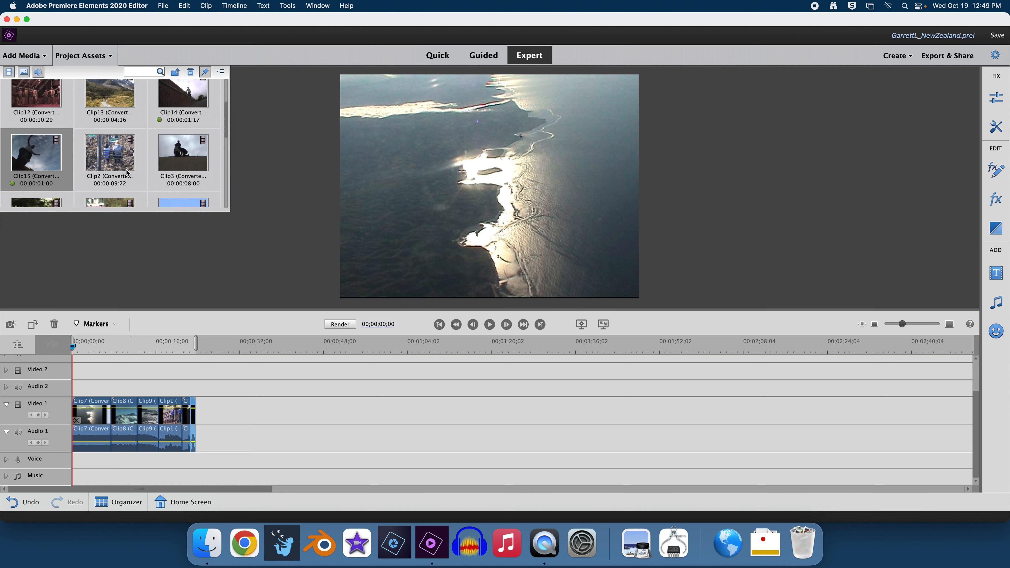
Step: Trim Clip5 to 00:00:09:00 and place it after Clip15 on Video 1
{"action": "scroll", "coordinate": [162, 151], "scroll_direction": "down", "scroll_amount": 3}
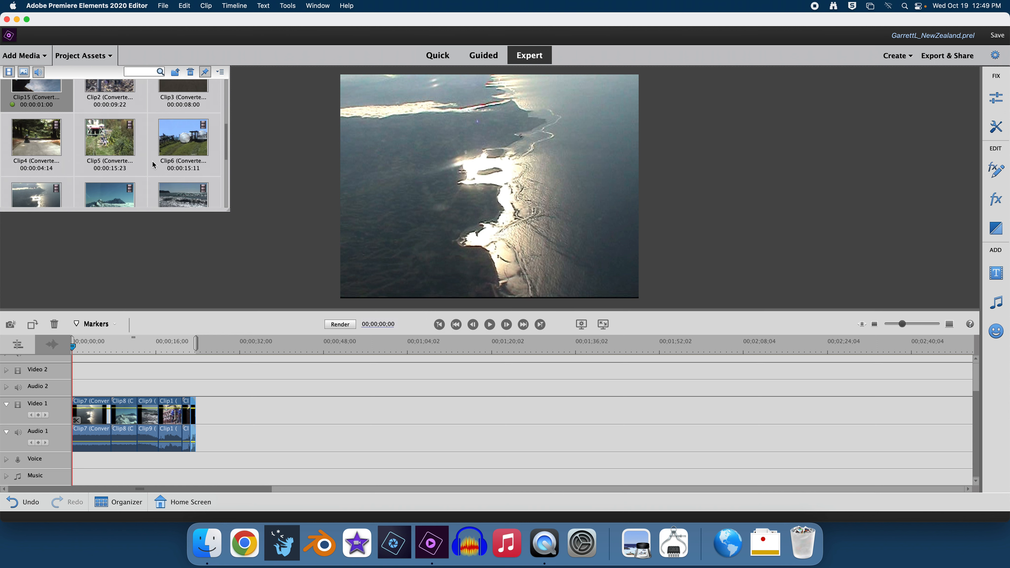
{"action": "double_click", "coordinate": [121, 149]}
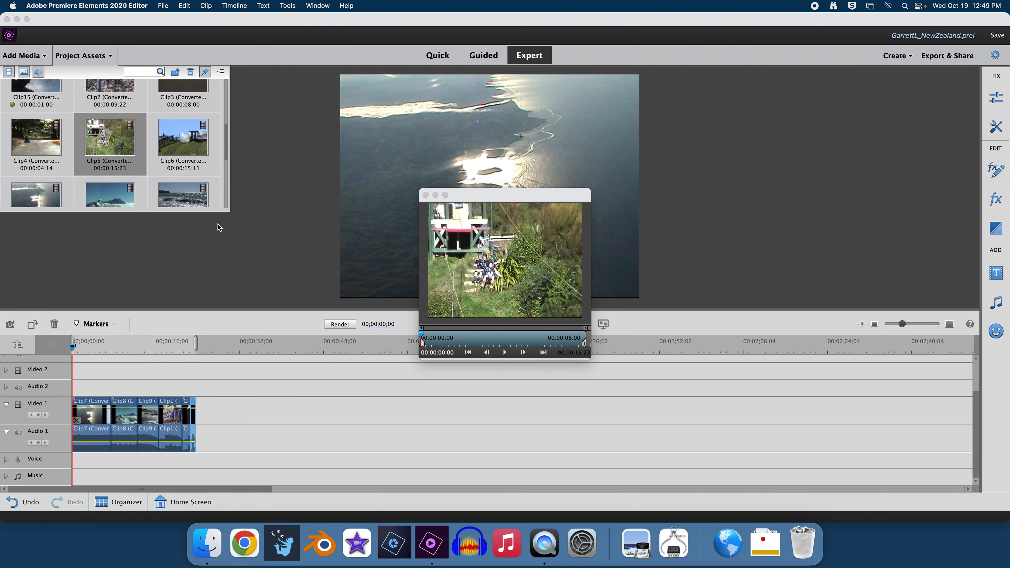
{"action": "left_click_drag", "start_coordinate": [423, 346], "coordinate": [494, 344]}
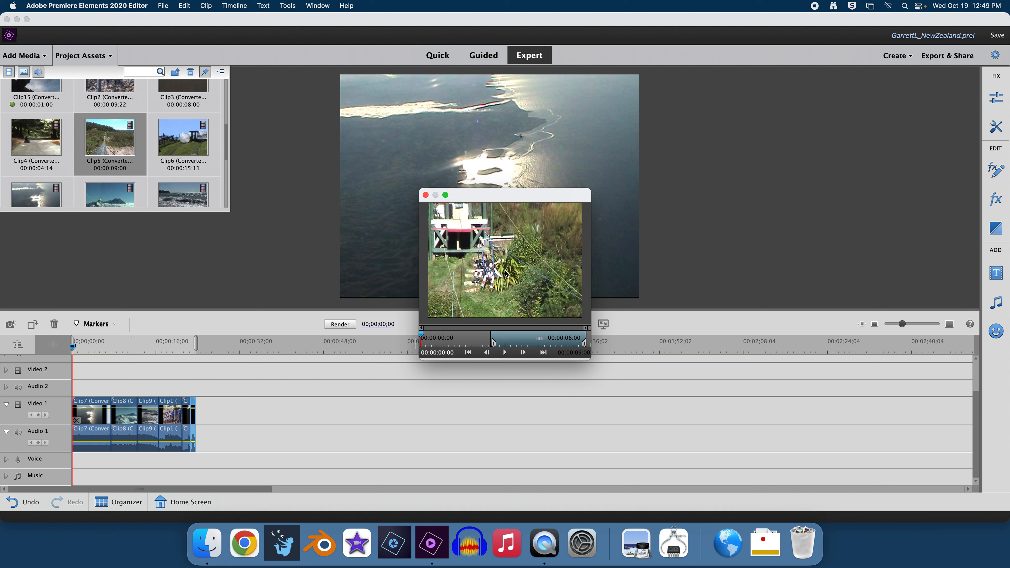
{"action": "left_click_drag", "start_coordinate": [506, 273], "coordinate": [203, 418]}
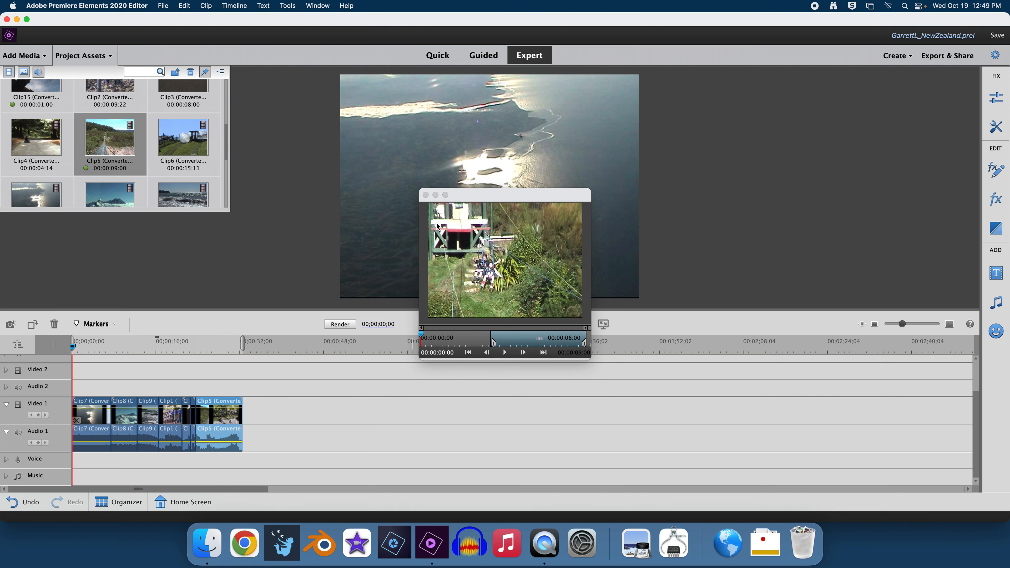
{"action": "left_click", "coordinate": [425, 195]}
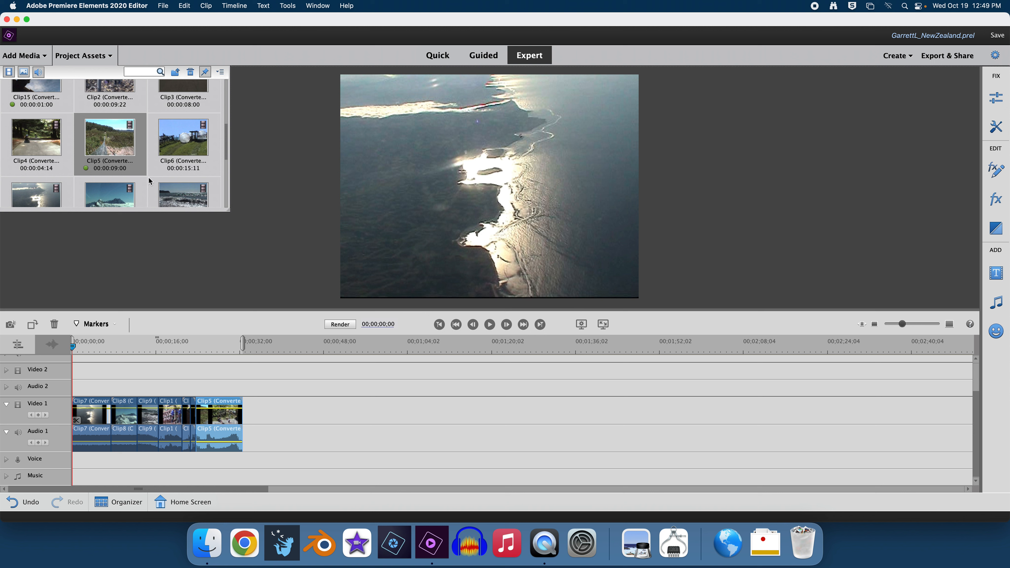
{"action": "scroll", "coordinate": [139, 162], "scroll_direction": "up", "scroll_amount": 5}
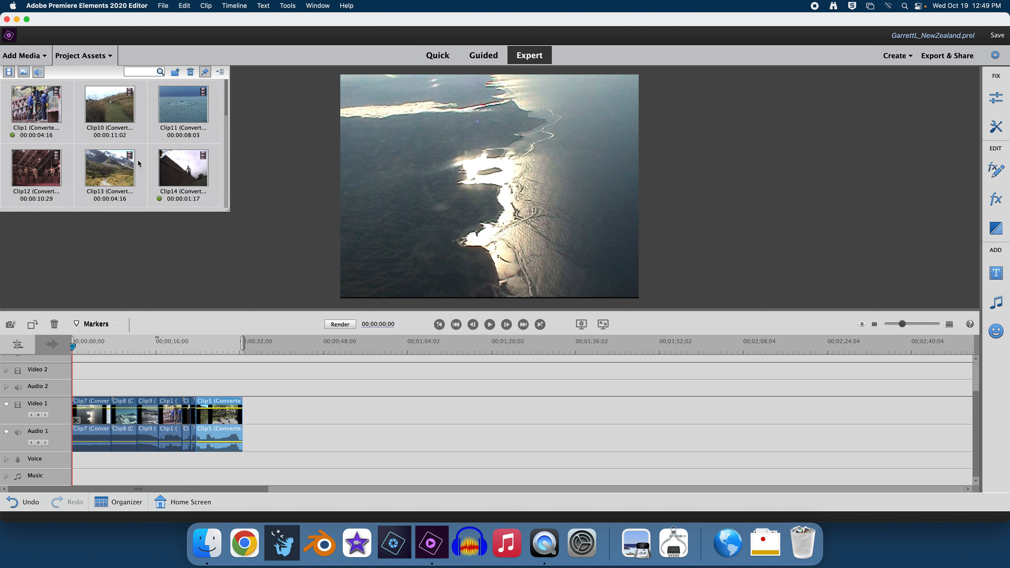
Step: Shorten Clip2's end to 00:00:06:00 and place it after Clip5 on Video 1
{"action": "scroll", "coordinate": [114, 135], "scroll_direction": "down", "scroll_amount": 5}
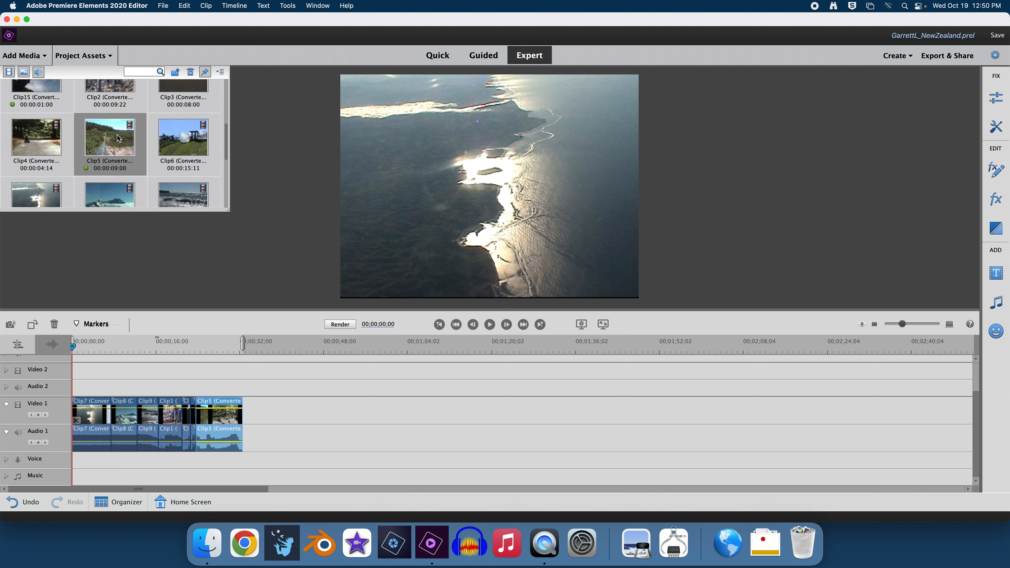
{"action": "scroll", "coordinate": [117, 135], "scroll_direction": "down", "scroll_amount": 2}
{"action": "scroll", "coordinate": [118, 137], "scroll_direction": "up", "scroll_amount": 3}
{"action": "scroll", "coordinate": [119, 140], "scroll_direction": "up", "scroll_amount": 2}
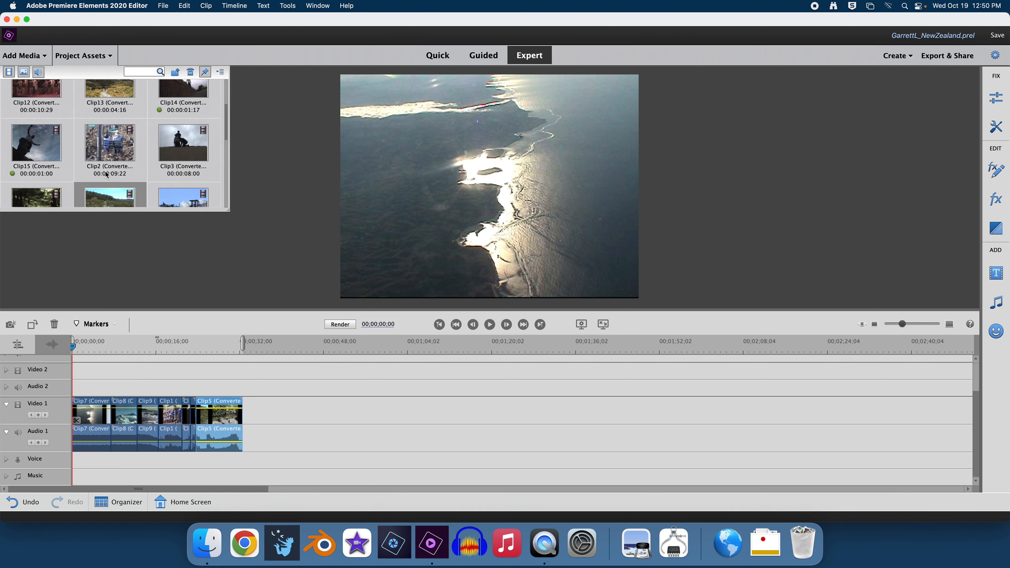
{"action": "double_click", "coordinate": [102, 153]}
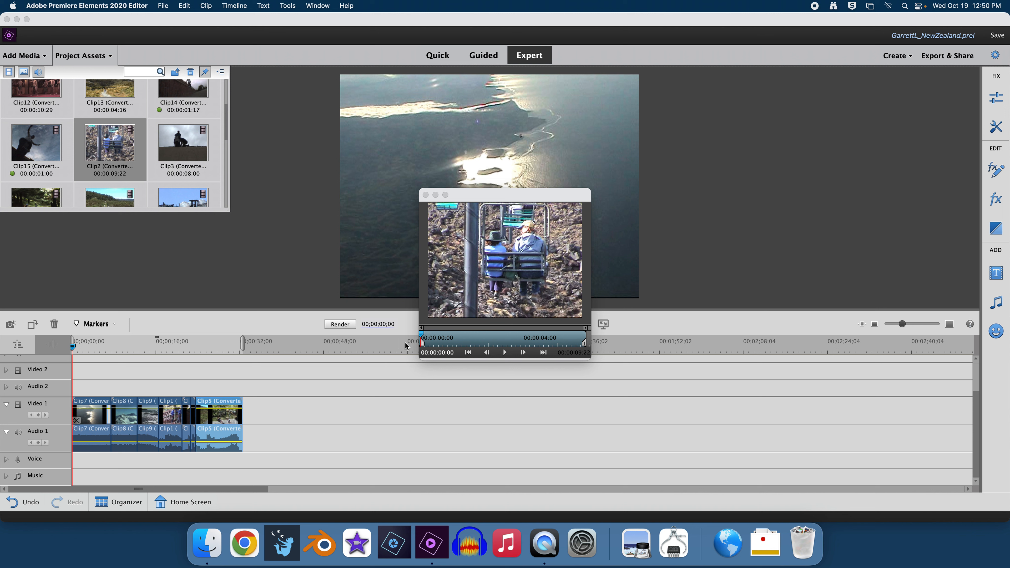
{"action": "left_click_drag", "start_coordinate": [423, 339], "coordinate": [456, 344]}
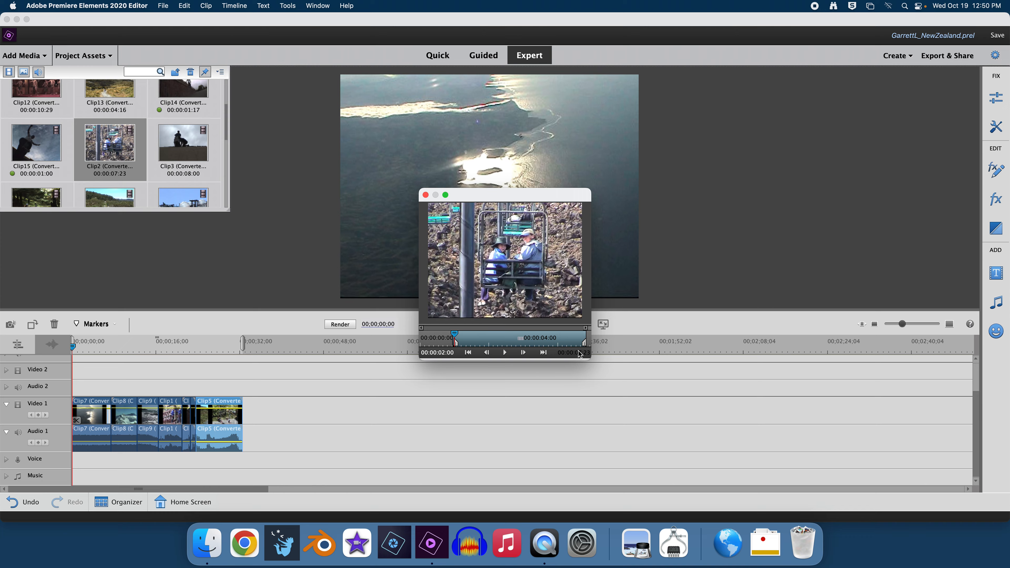
{"action": "left_click_drag", "start_coordinate": [585, 345], "coordinate": [554, 342]}
{"action": "left_click_drag", "start_coordinate": [456, 337], "coordinate": [575, 333]}
{"action": "left_click_drag", "start_coordinate": [507, 277], "coordinate": [249, 418]}
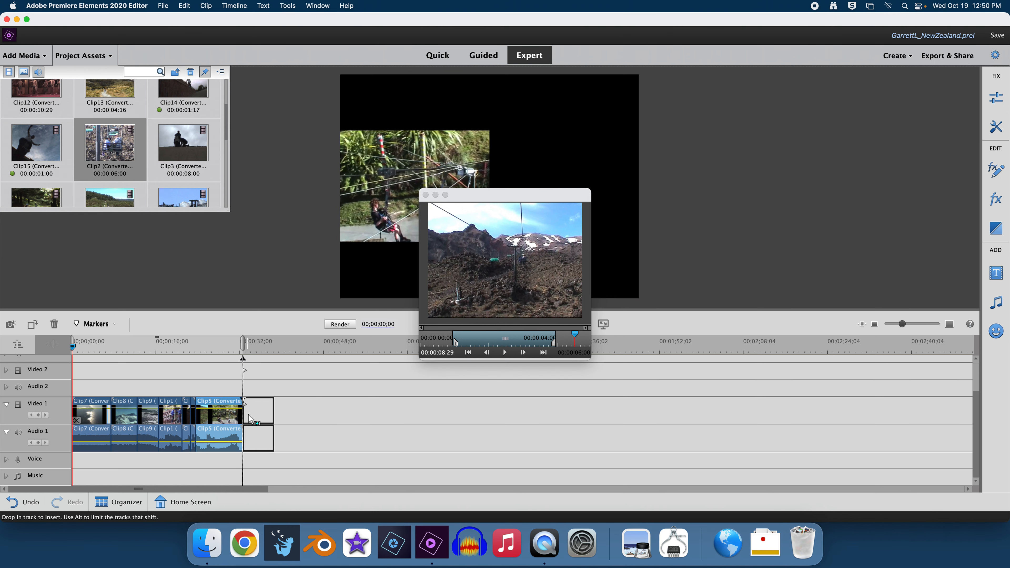
{"action": "left_click", "coordinate": [425, 195]}
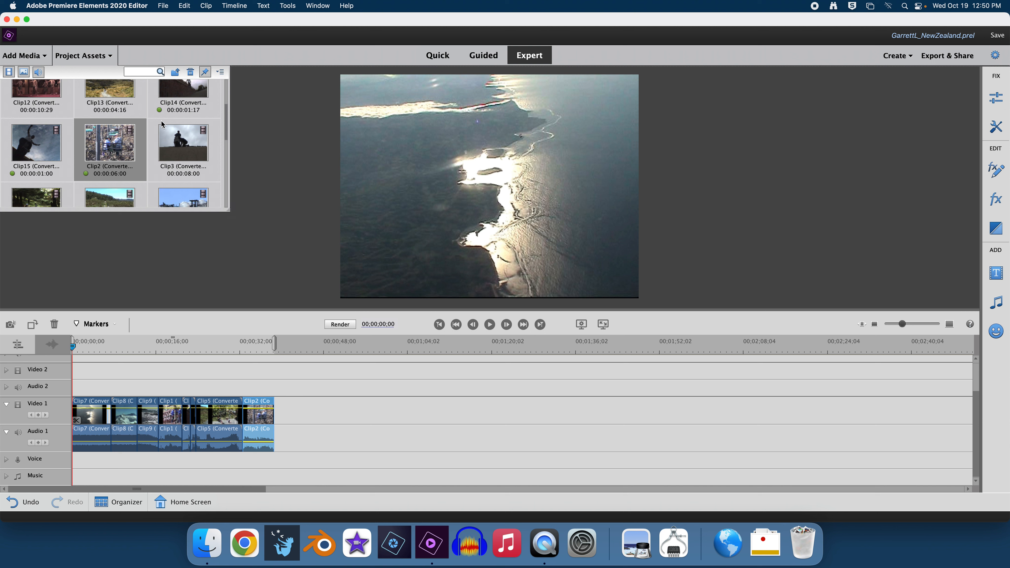
{"action": "scroll", "coordinate": [164, 140], "scroll_direction": "down", "scroll_amount": 3}
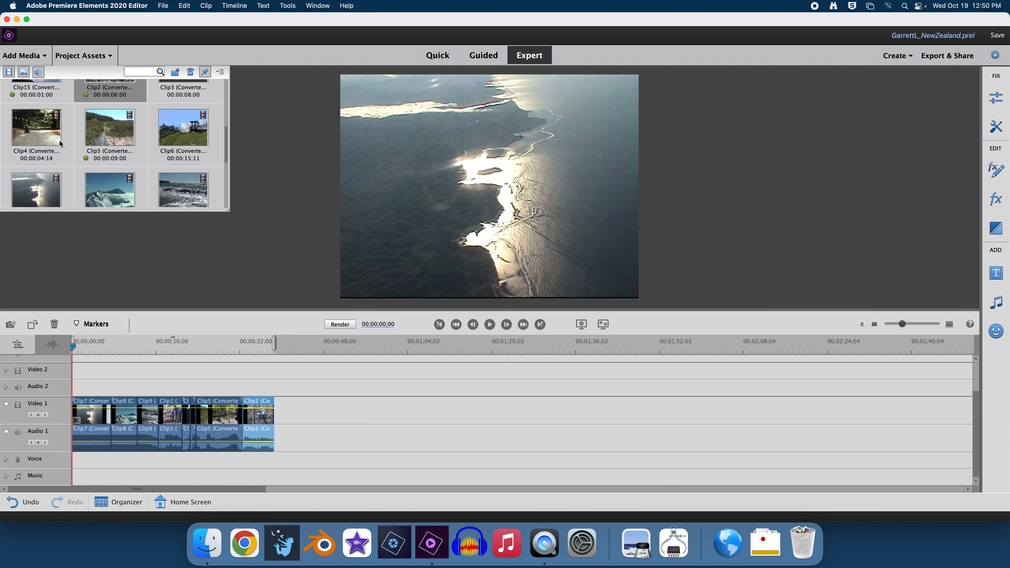
Step: Drag Clip4, 00:00:04:14 long, from Project Assets onto Video 1 after Clip2
{"action": "left_click_drag", "start_coordinate": [33, 138], "coordinate": [286, 416]}
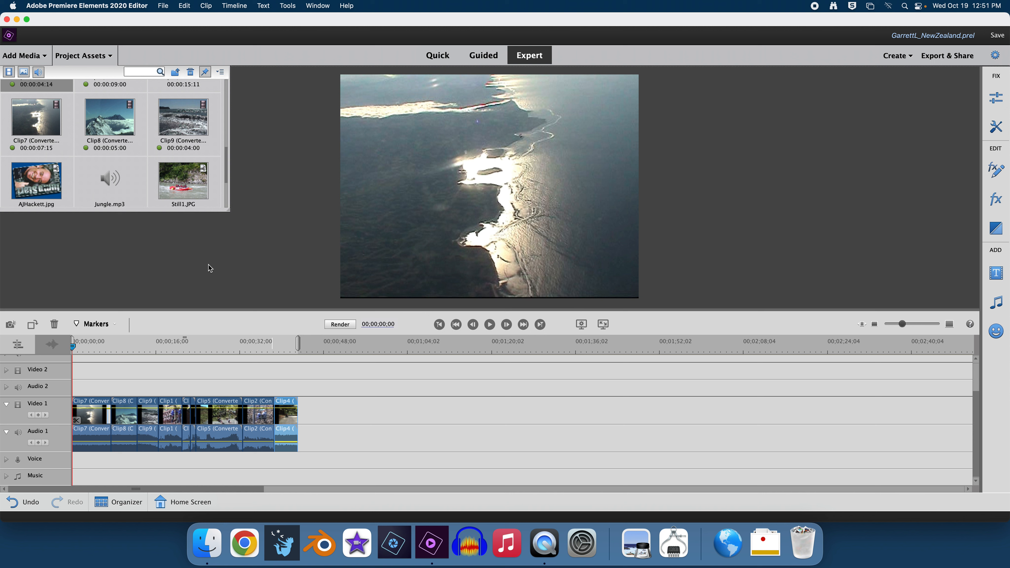
{"action": "scroll", "coordinate": [192, 156], "scroll_direction": "up", "scroll_amount": 7}
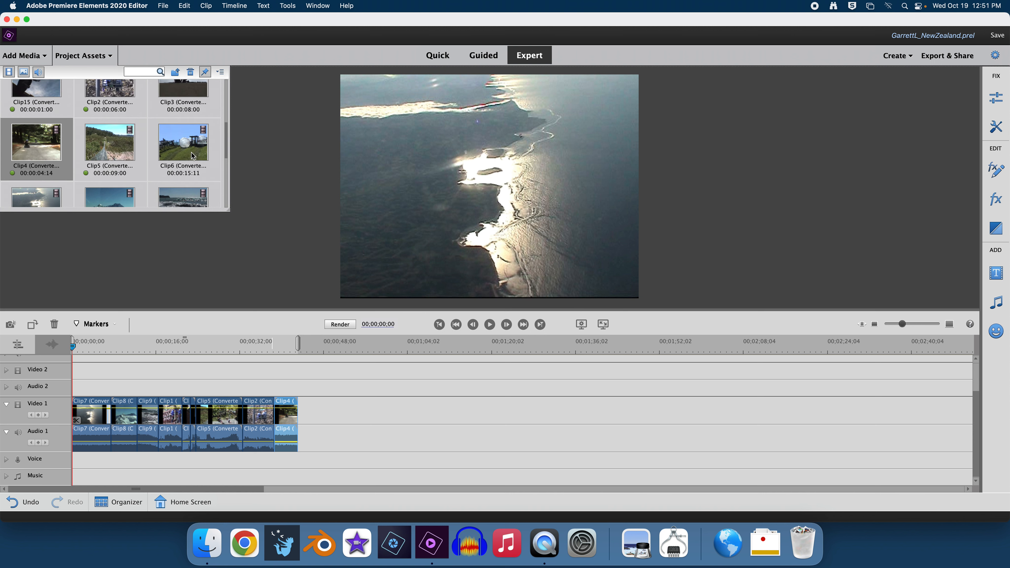
Step: Trim Clip3's end so the clip runs 00:00:05:00
{"action": "double_click", "coordinate": [184, 168]}
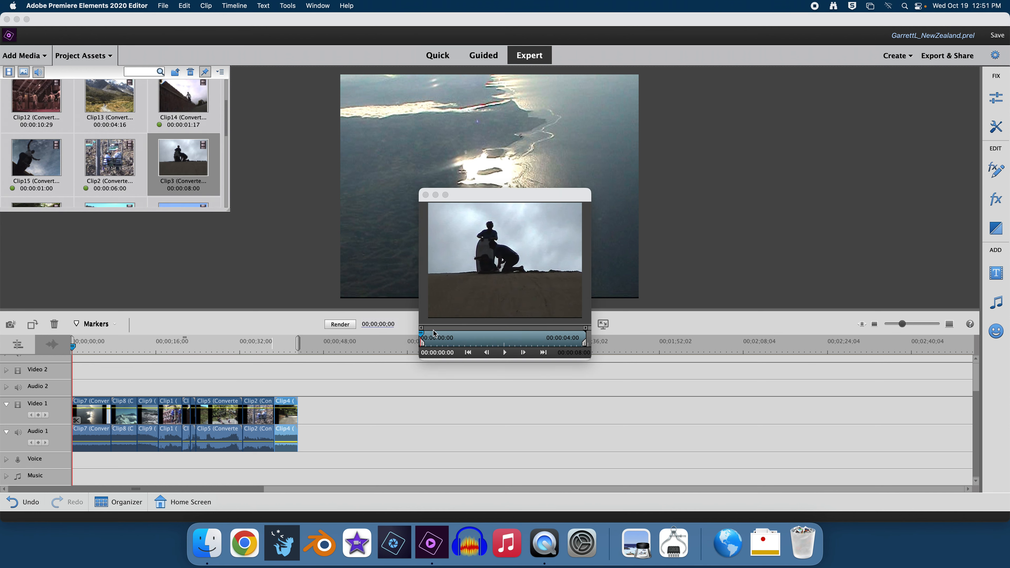
{"action": "left_click_drag", "start_coordinate": [423, 337], "coordinate": [439, 342]}
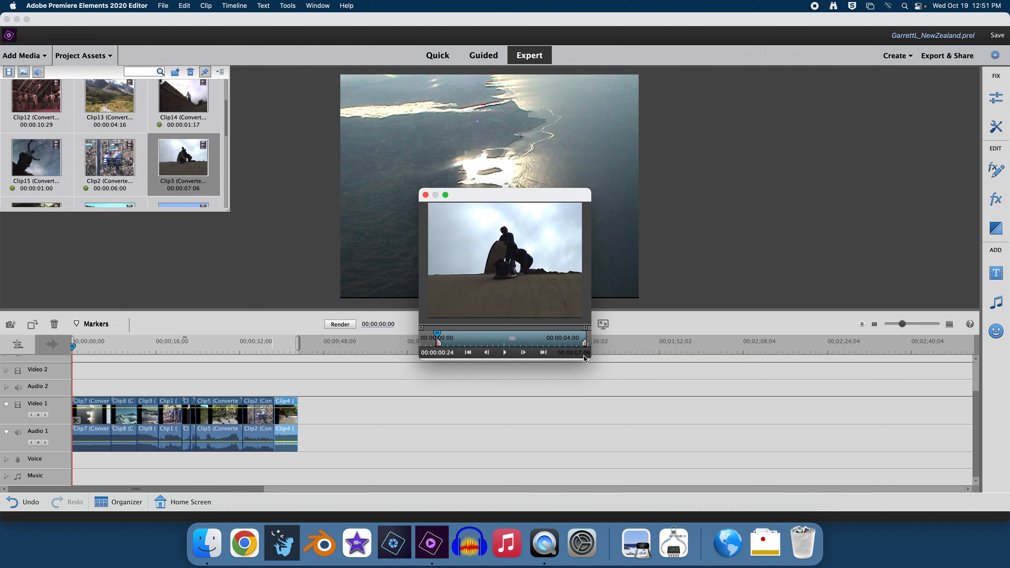
{"action": "left_click_drag", "start_coordinate": [584, 345], "coordinate": [538, 343]}
{"action": "left_click_drag", "start_coordinate": [438, 338], "coordinate": [542, 337]}
Step: Place the trimmed Clip3 after Clip4 on Video 1 and save the project
{"action": "left_click_drag", "start_coordinate": [508, 257], "coordinate": [305, 417]}
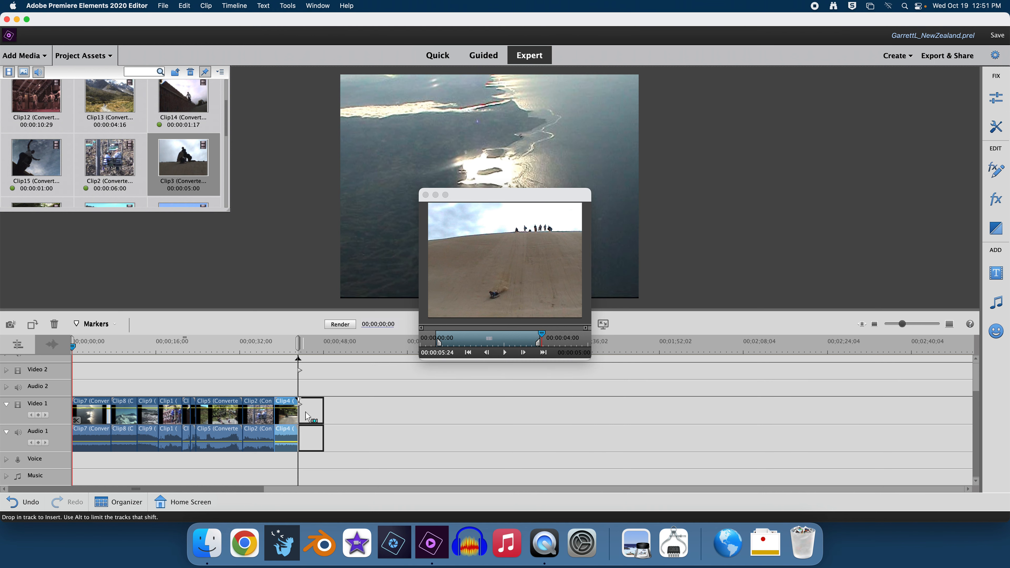
{"action": "left_click", "coordinate": [425, 195]}
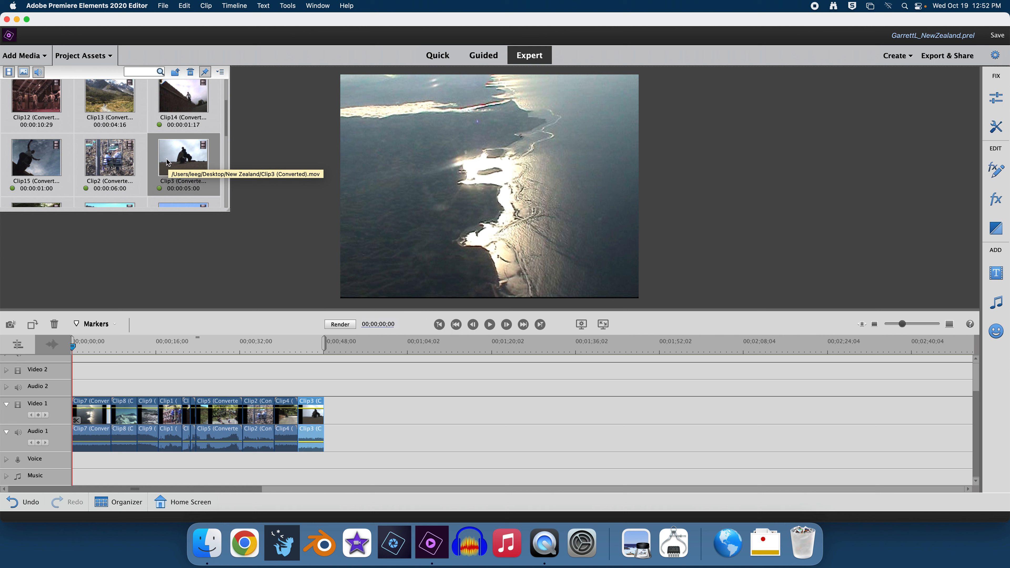
{"action": "key", "text": "super+s"}
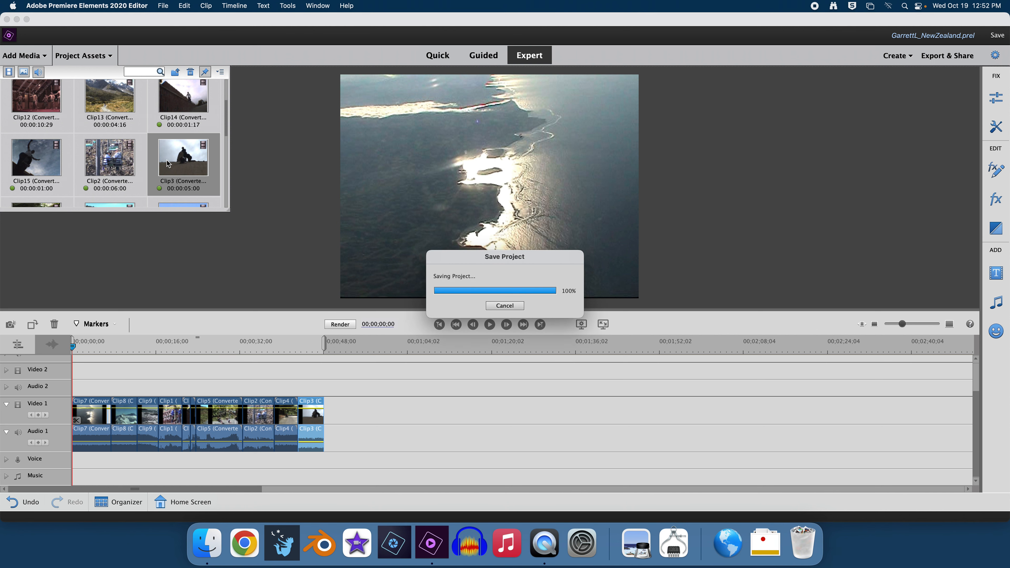
{"action": "scroll", "coordinate": [161, 155], "scroll_direction": "up", "scroll_amount": 3}
Step: Trim Clip6 to 00:00:07:00 in its preview and place it after Clip3 on Video 1
{"action": "scroll", "coordinate": [160, 152], "scroll_direction": "down", "scroll_amount": 6}
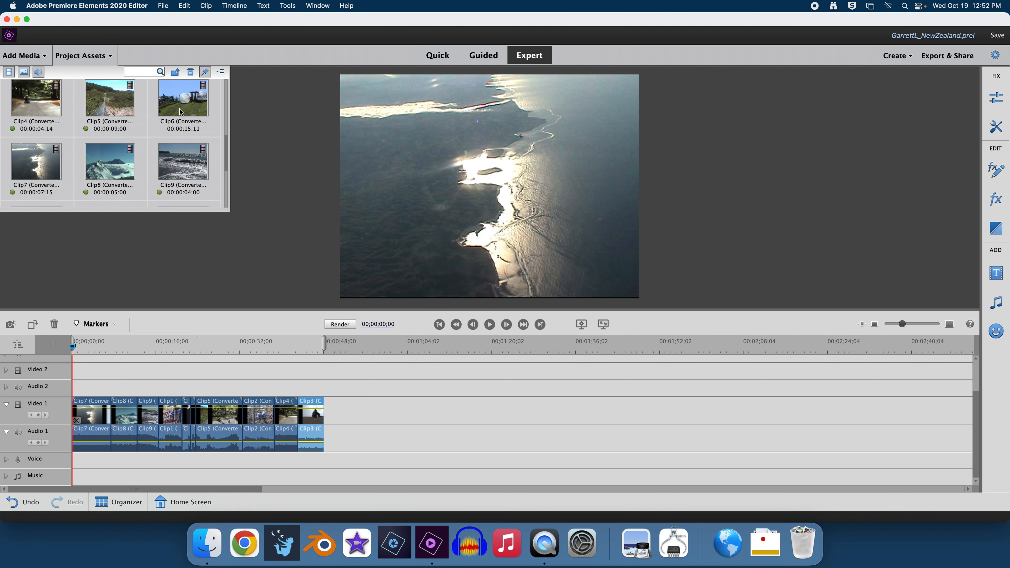
{"action": "double_click", "coordinate": [181, 111]}
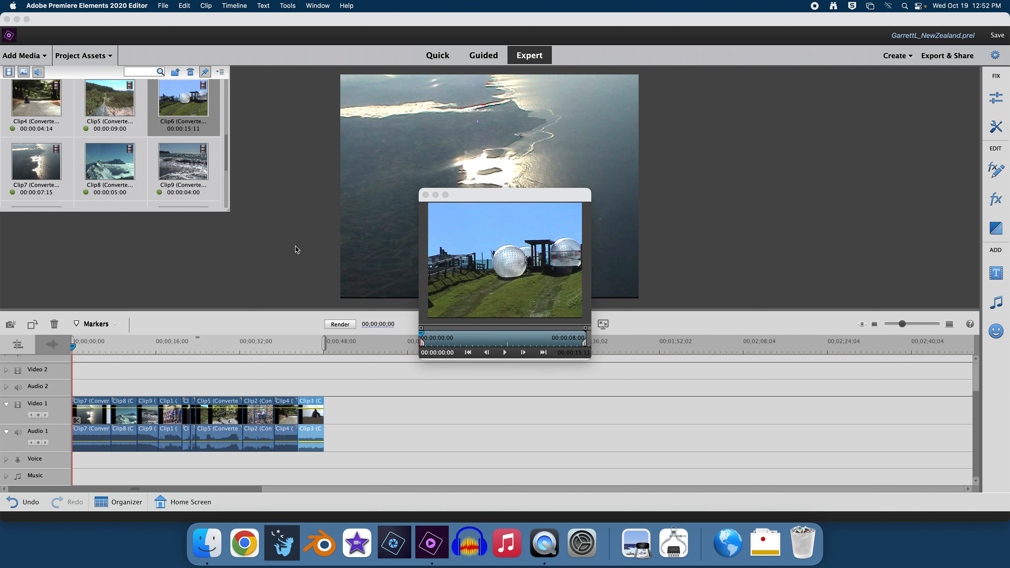
{"action": "left_click_drag", "start_coordinate": [424, 348], "coordinate": [513, 343]}
{"action": "left_click_drag", "start_coordinate": [521, 256], "coordinate": [330, 415]}
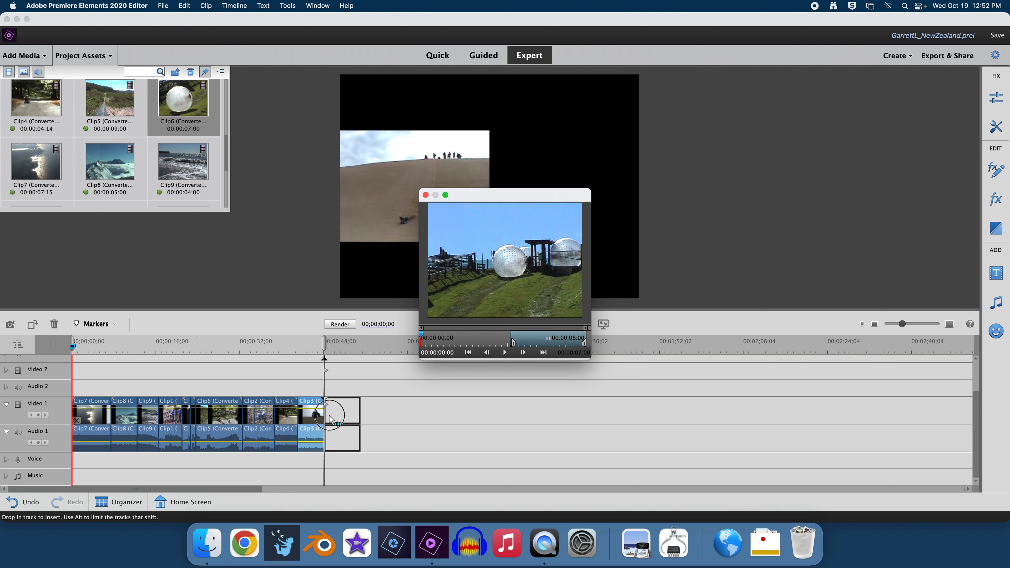
{"action": "left_click", "coordinate": [426, 195]}
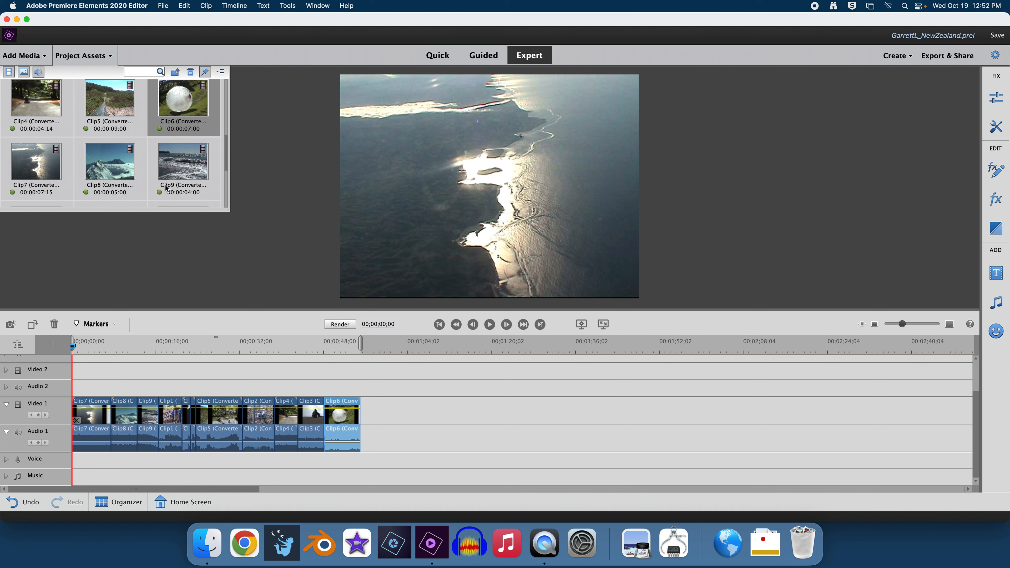
Step: Trim the whale Clip11's end to 00:00:04:15 and insert it after Clip6 on Video 1
{"action": "scroll", "coordinate": [171, 183], "scroll_direction": "down", "scroll_amount": 2}
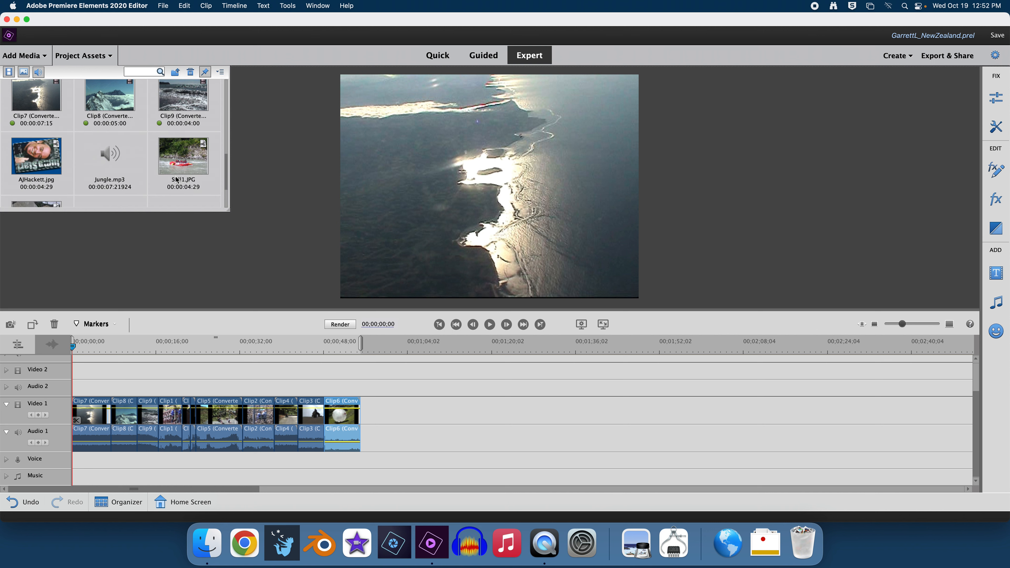
{"action": "scroll", "coordinate": [177, 181], "scroll_direction": "up", "scroll_amount": 3}
{"action": "scroll", "coordinate": [177, 180], "scroll_direction": "down", "scroll_amount": 5}
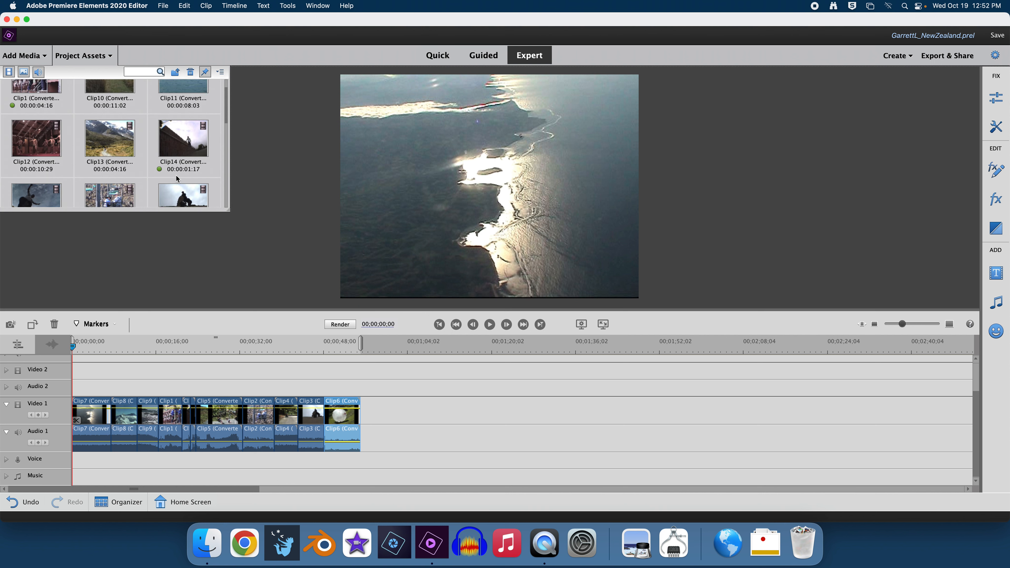
{"action": "double_click", "coordinate": [174, 109]}
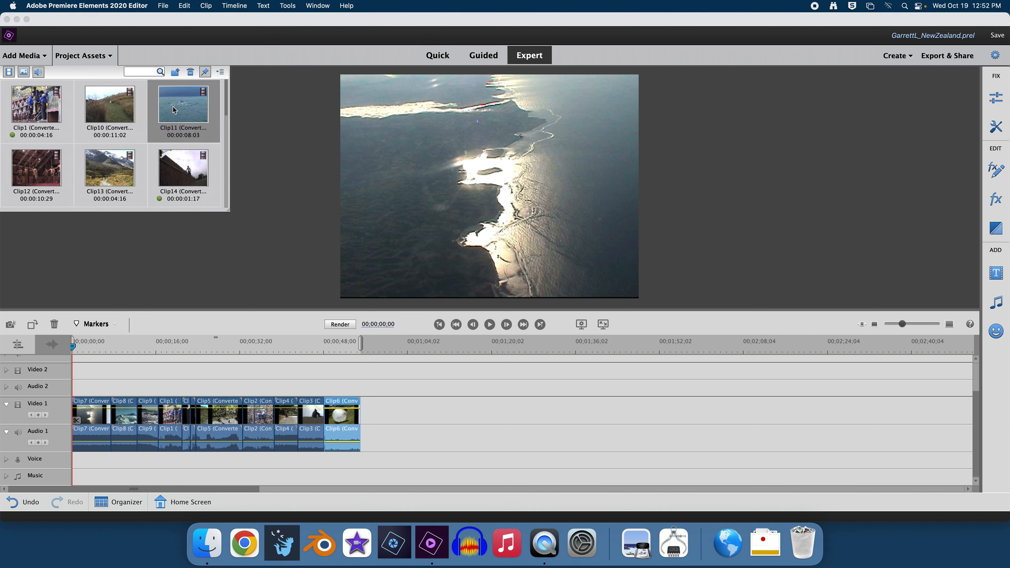
{"action": "left_click_drag", "start_coordinate": [422, 337], "coordinate": [467, 342]}
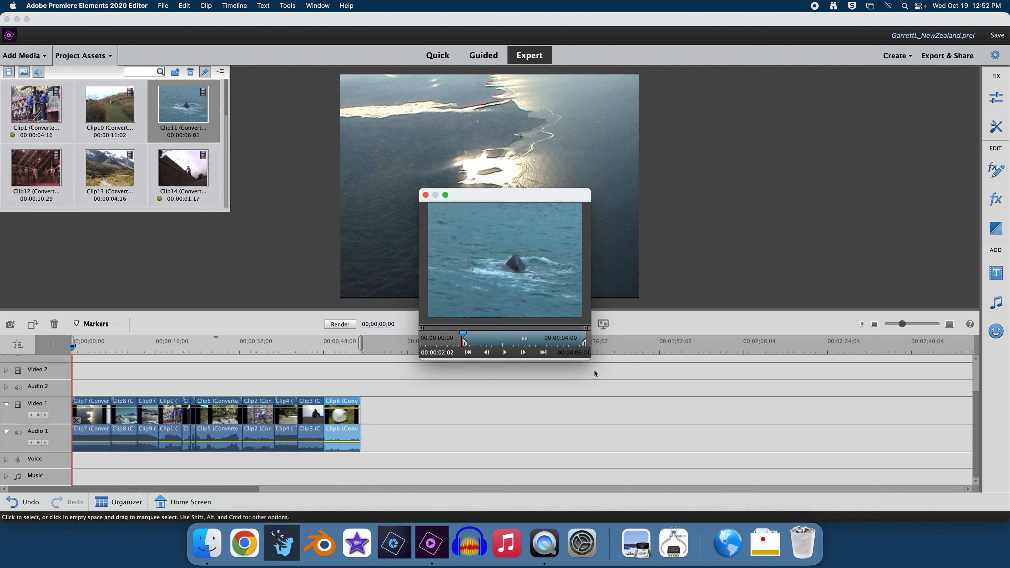
{"action": "left_click_drag", "start_coordinate": [584, 346], "coordinate": [554, 343]}
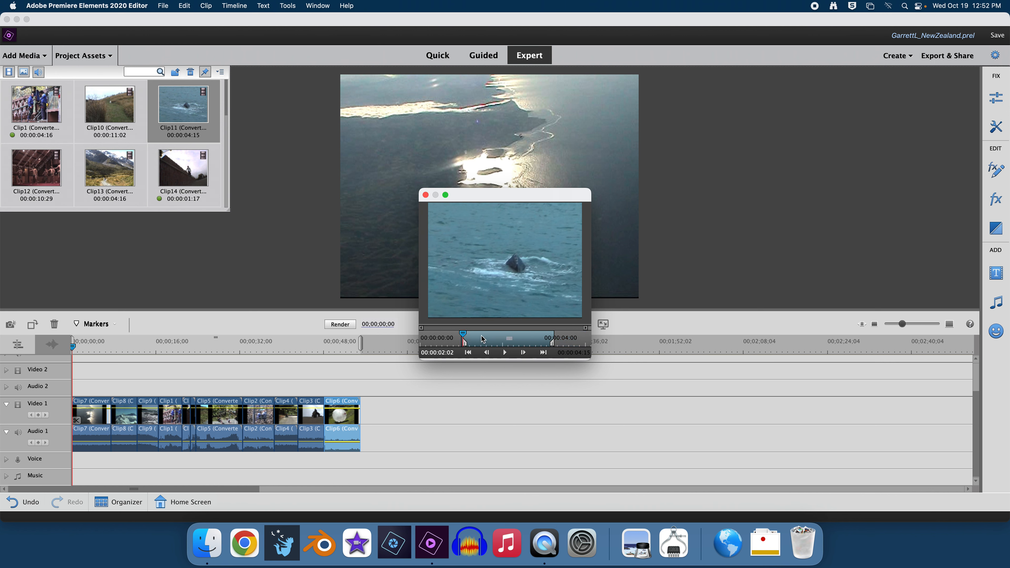
{"action": "left_click_drag", "start_coordinate": [465, 337], "coordinate": [560, 337]}
{"action": "left_click_drag", "start_coordinate": [516, 277], "coordinate": [367, 415]}
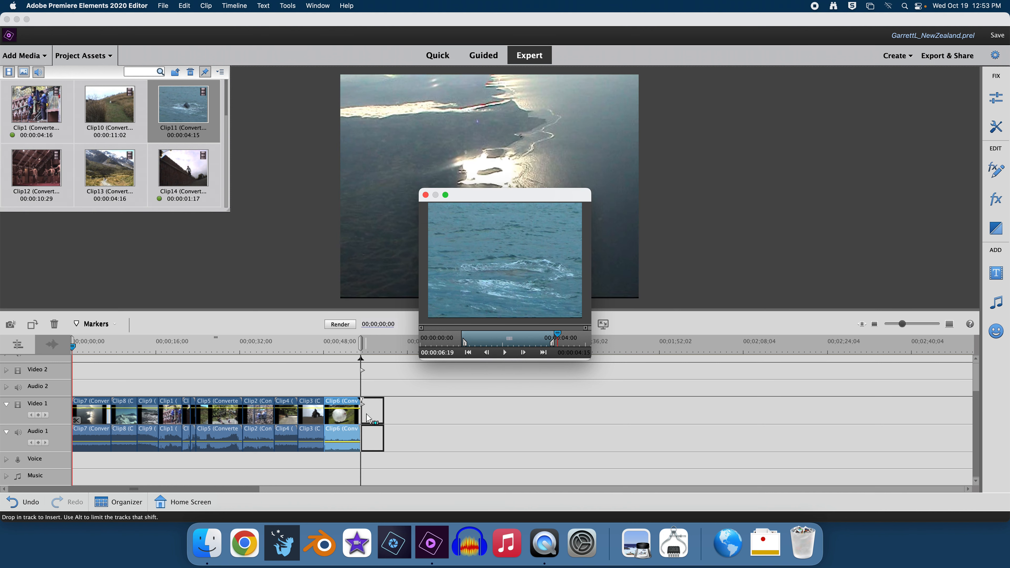
{"action": "left_click", "coordinate": [425, 195]}
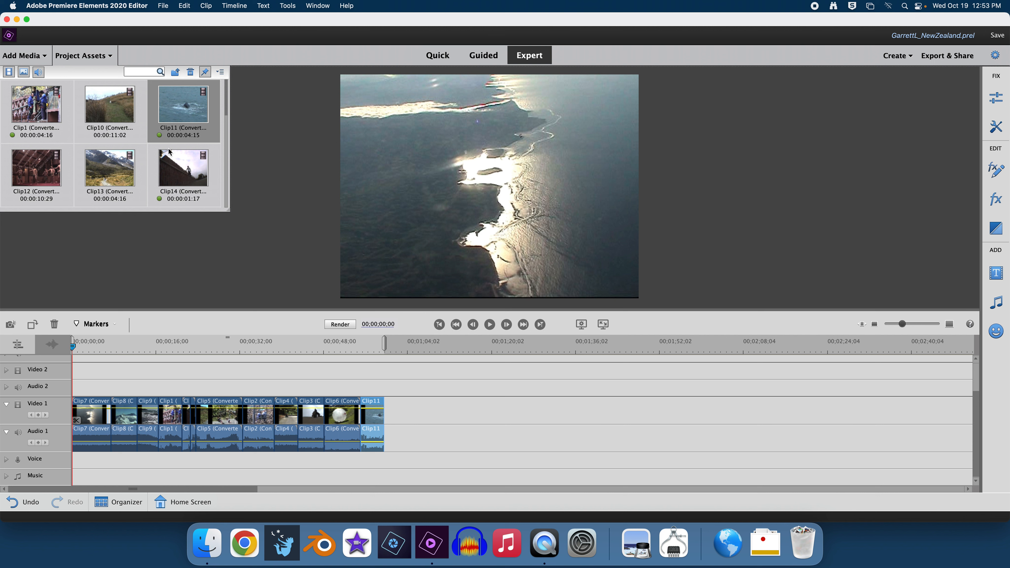
{"action": "scroll", "coordinate": [181, 156], "scroll_direction": "down", "scroll_amount": 3}
Step: Trim Clip10 to start at the penguin shot (00:00:04:00) and insert it after Clip11
{"action": "scroll", "coordinate": [181, 155], "scroll_direction": "down", "scroll_amount": 5}
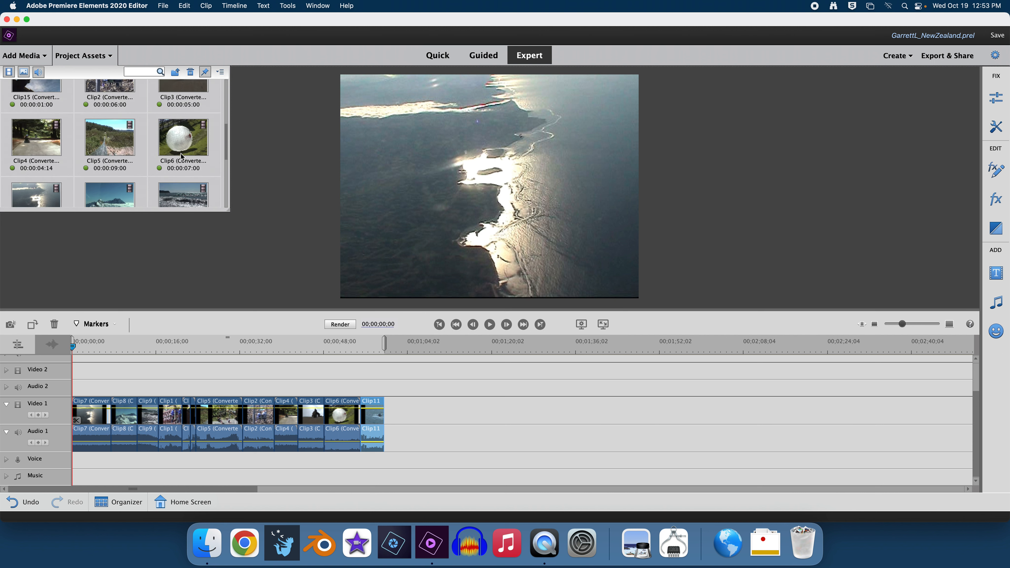
{"action": "scroll", "coordinate": [181, 157], "scroll_direction": "up", "scroll_amount": 10}
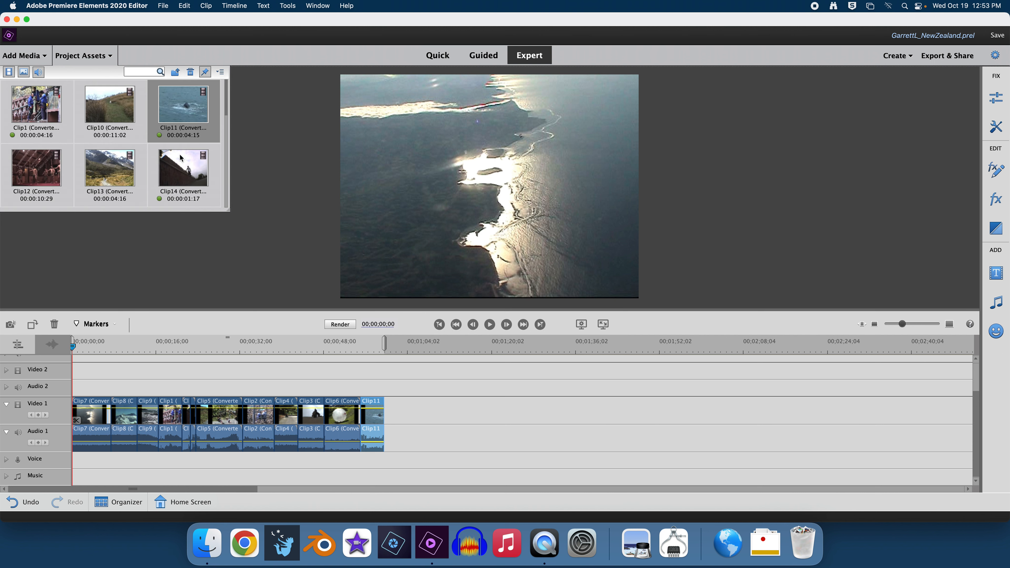
{"action": "double_click", "coordinate": [111, 111]}
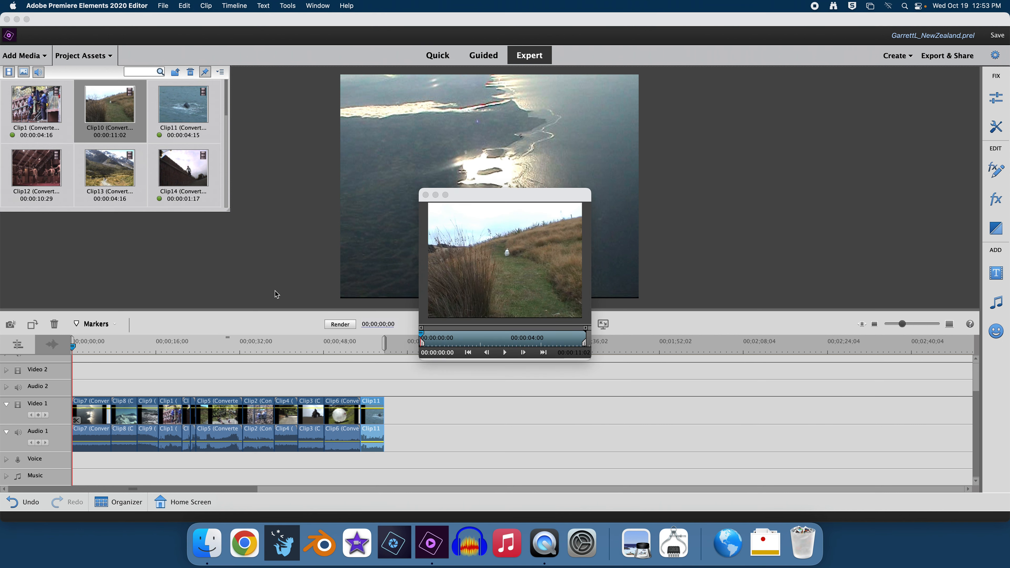
{"action": "left_click_drag", "start_coordinate": [423, 345], "coordinate": [508, 343]}
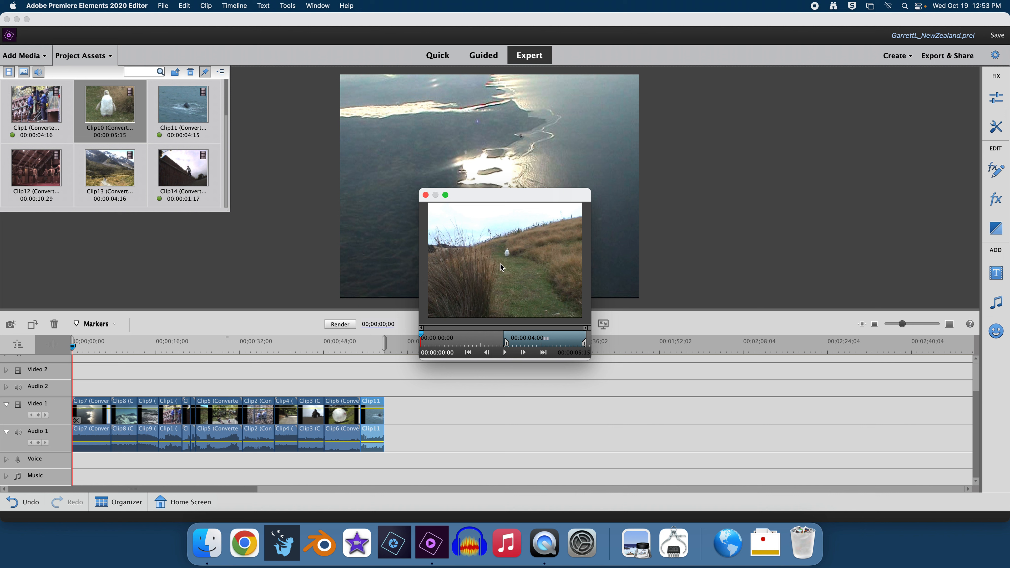
{"action": "left_click_drag", "start_coordinate": [500, 264], "coordinate": [391, 418]}
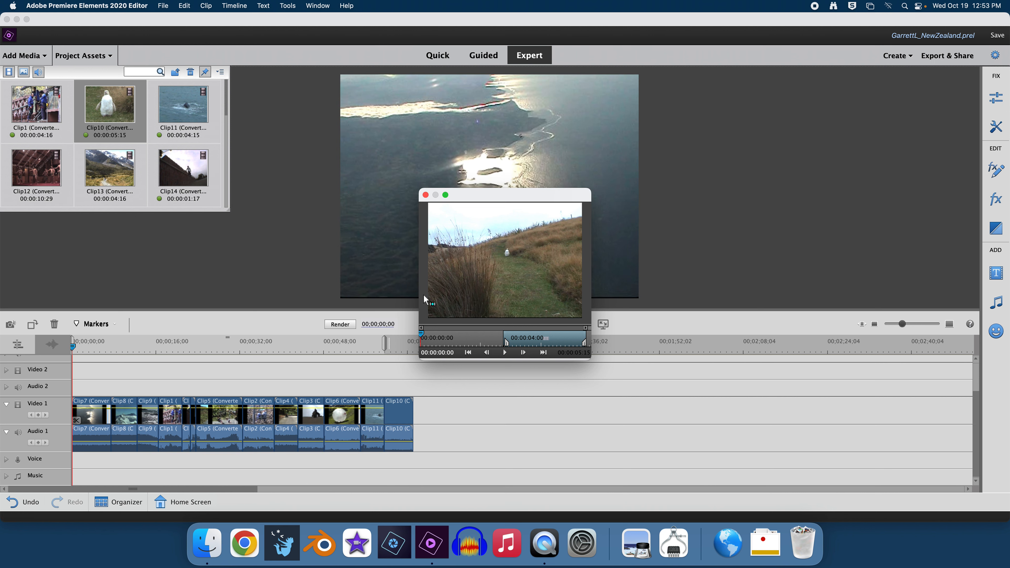
{"action": "left_click", "coordinate": [425, 195]}
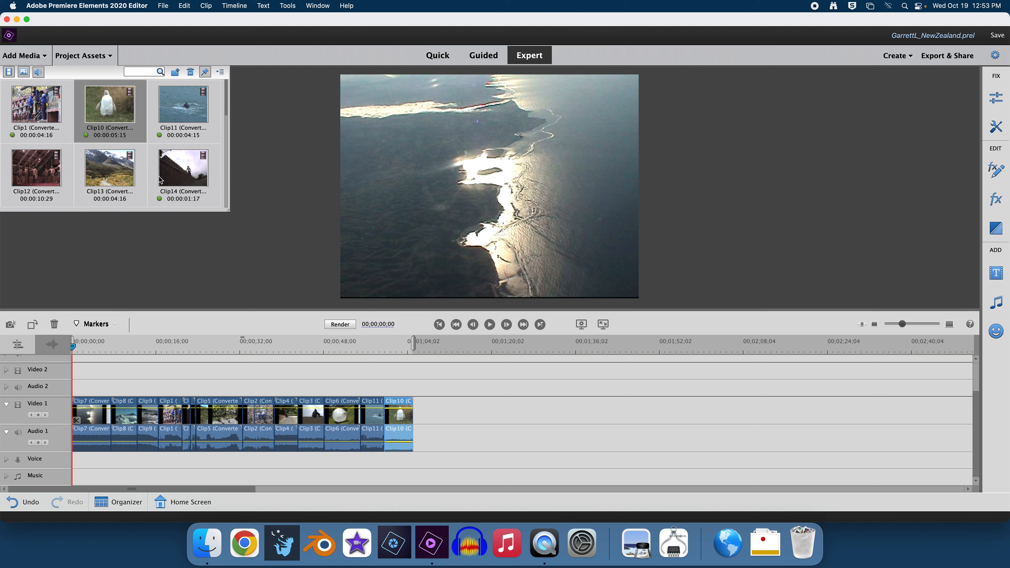
{"action": "scroll", "coordinate": [157, 178], "scroll_direction": "down", "scroll_amount": 3}
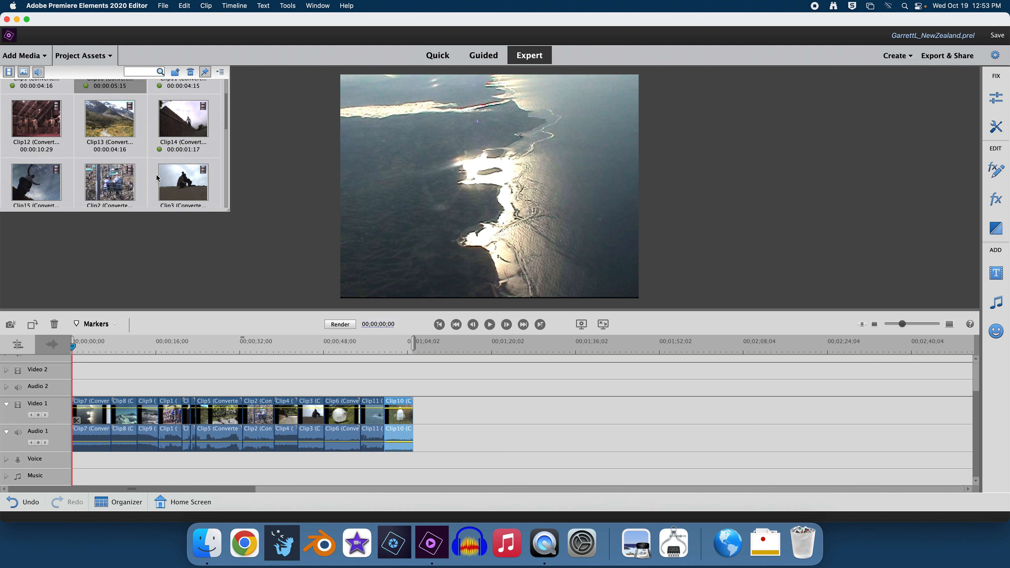
Step: Trim Clip12's start to 00:00:04:11 and insert it after Clip10 on Video 1
{"action": "double_click", "coordinate": [39, 125]}
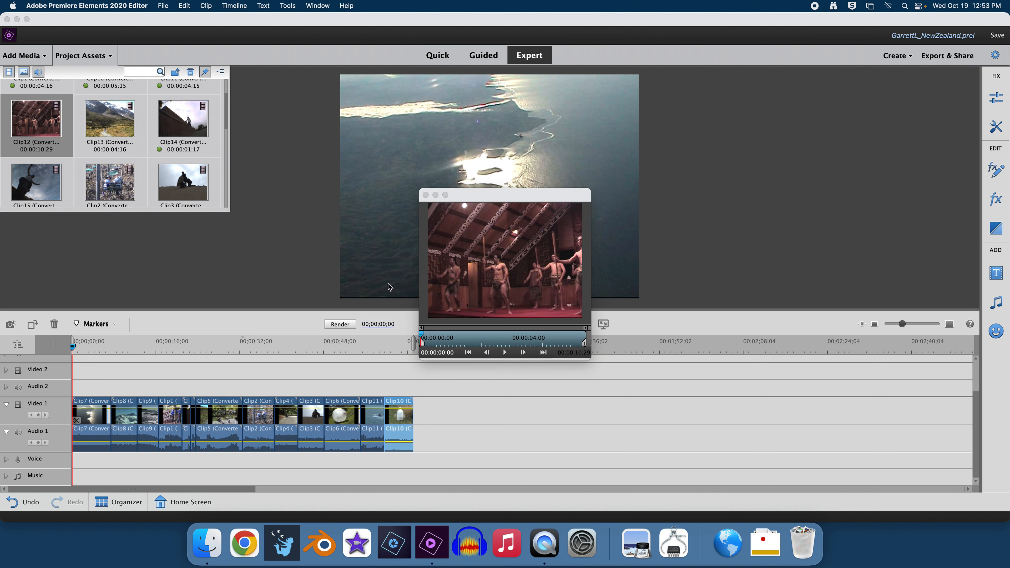
{"action": "left_click", "coordinate": [423, 345]}
{"action": "left_click_drag", "start_coordinate": [423, 345], "coordinate": [491, 346]}
{"action": "left_click_drag", "start_coordinate": [516, 265], "coordinate": [418, 411]}
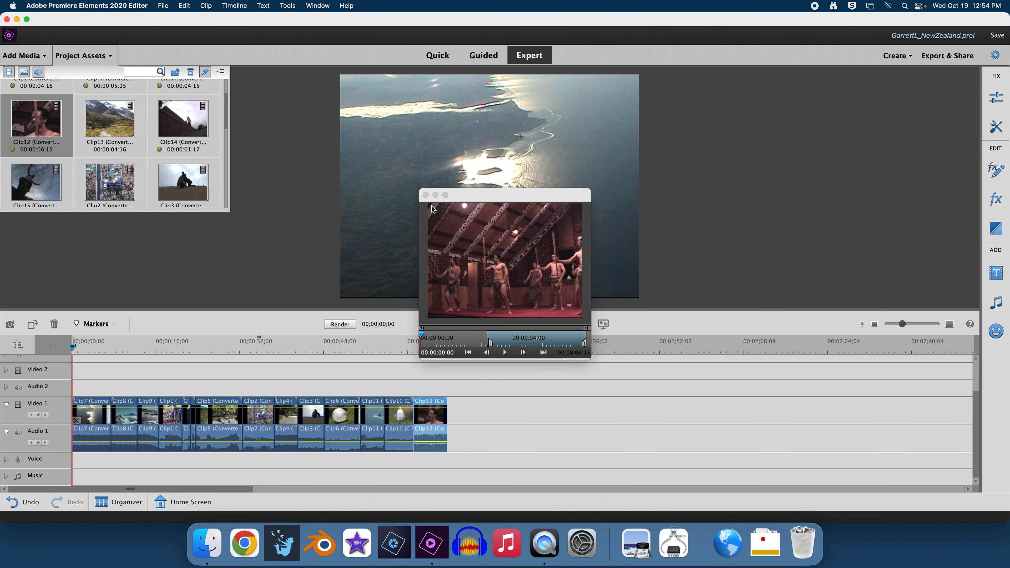
{"action": "left_click", "coordinate": [425, 196]}
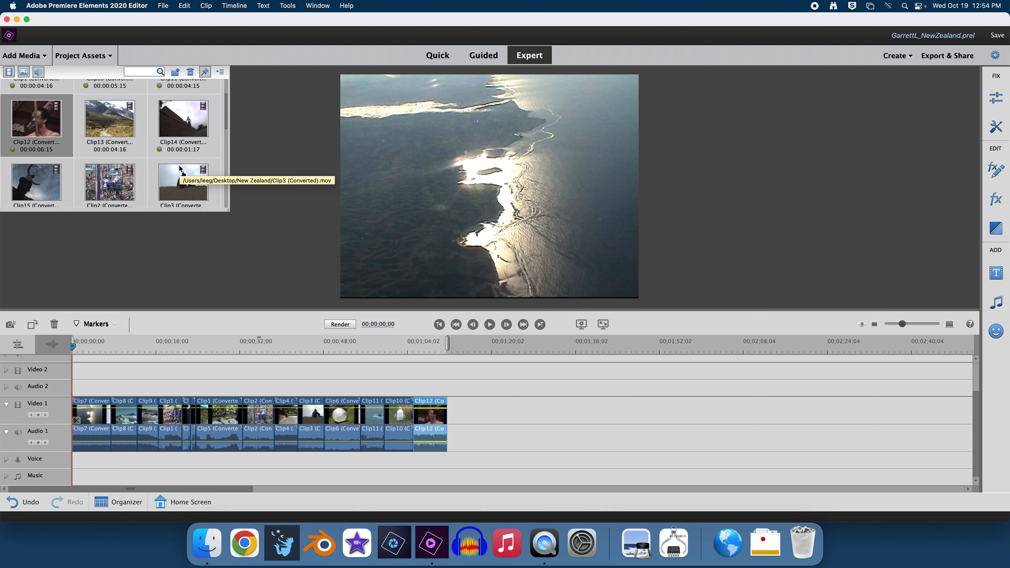
Step: Add Clip13 untrimmed to the end of Video 1 after Clip12
{"action": "scroll", "coordinate": [191, 165], "scroll_direction": "down", "scroll_amount": 5}
{"action": "scroll", "coordinate": [191, 165], "scroll_direction": "down", "scroll_amount": 10}
{"action": "scroll", "coordinate": [190, 166], "scroll_direction": "up", "scroll_amount": 15}
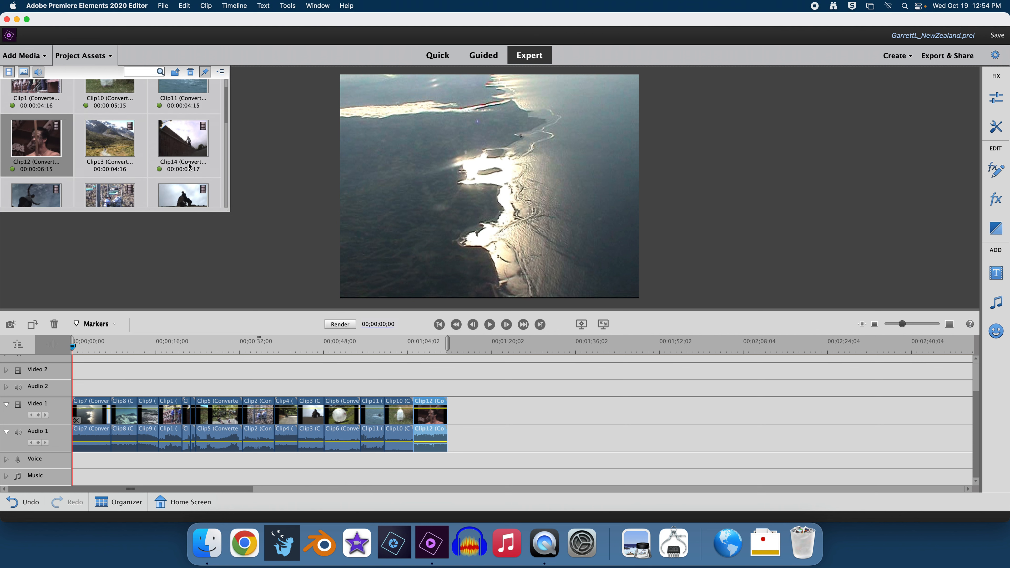
{"action": "left_click_drag", "start_coordinate": [112, 152], "coordinate": [456, 415]}
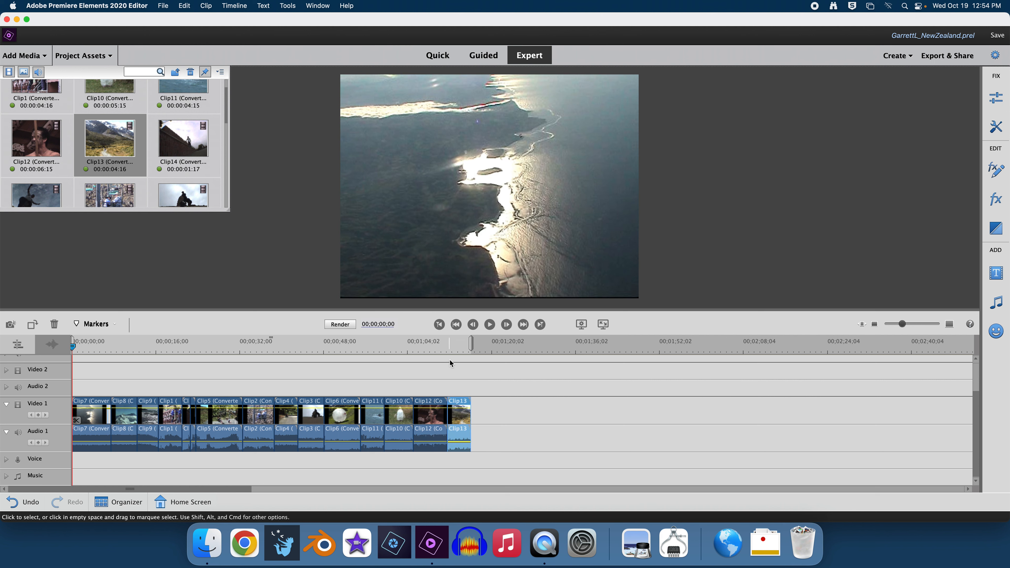
Step: Save the project with File > Save As, then save again with Cmd+S
{"action": "left_click", "coordinate": [164, 6]}
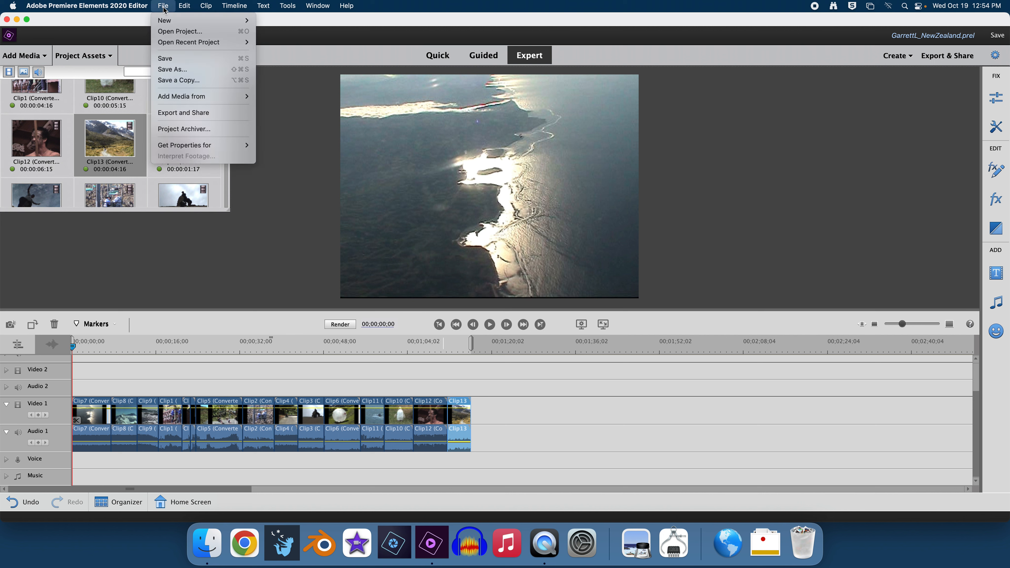
{"action": "left_click", "coordinate": [184, 69]}
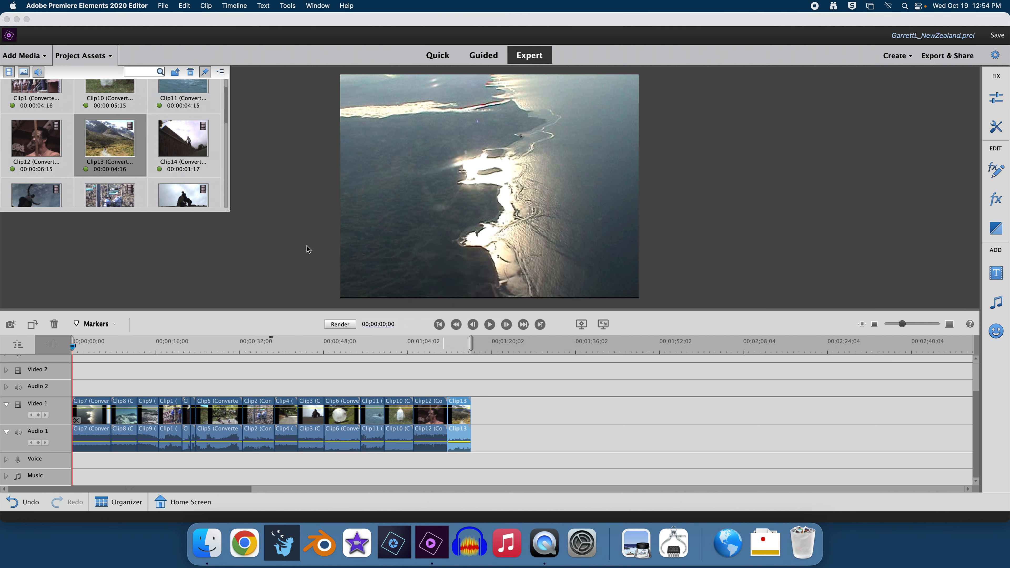
{"action": "key", "text": "super+s"}
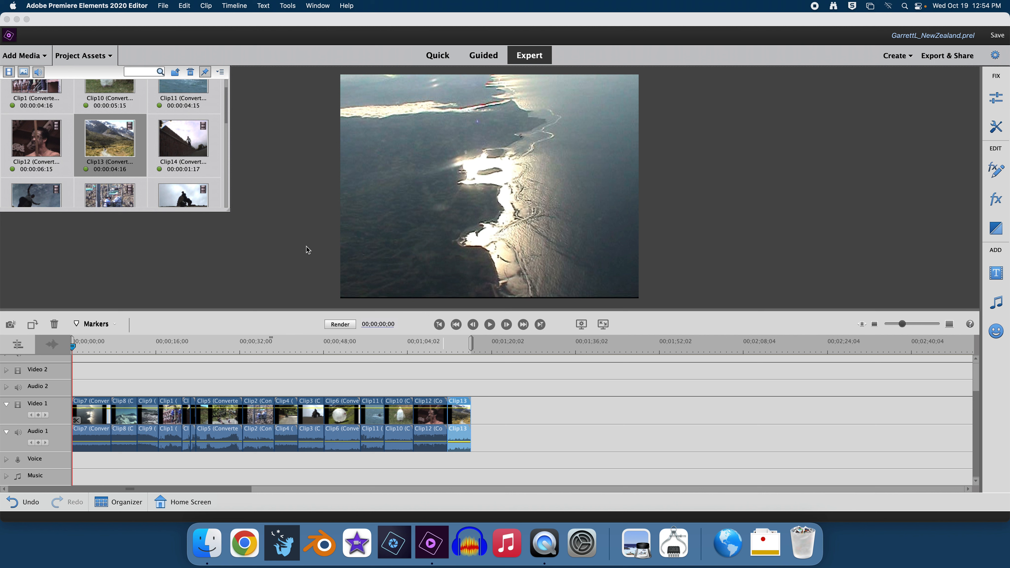